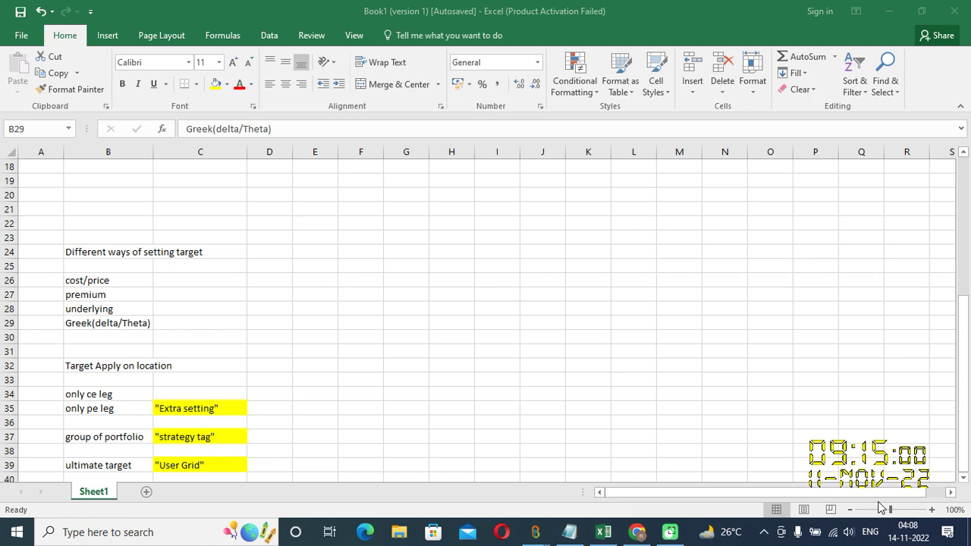
Step: Review the worksheet notes on ways of setting a target and on applying it to only the CE or PE leg
left_click(90, 280)
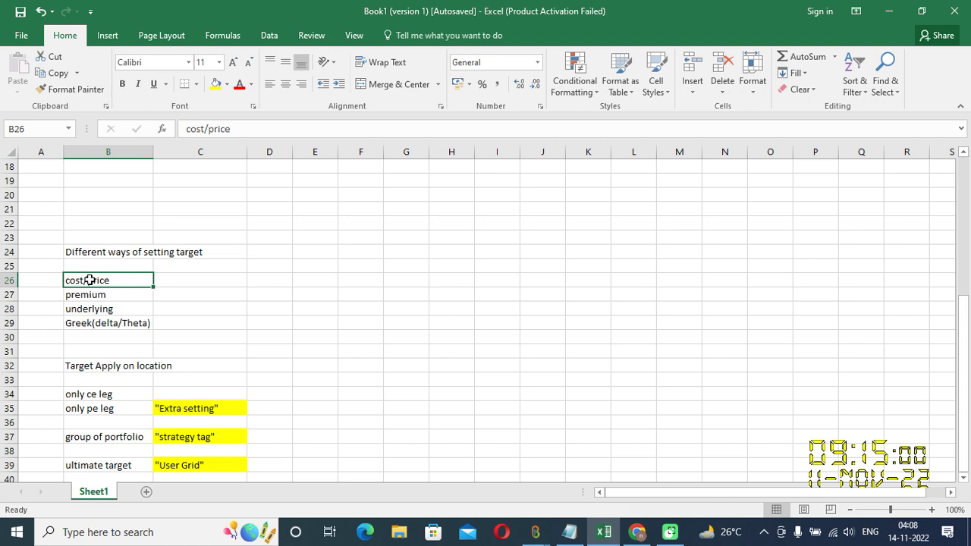
left_click(94, 298)
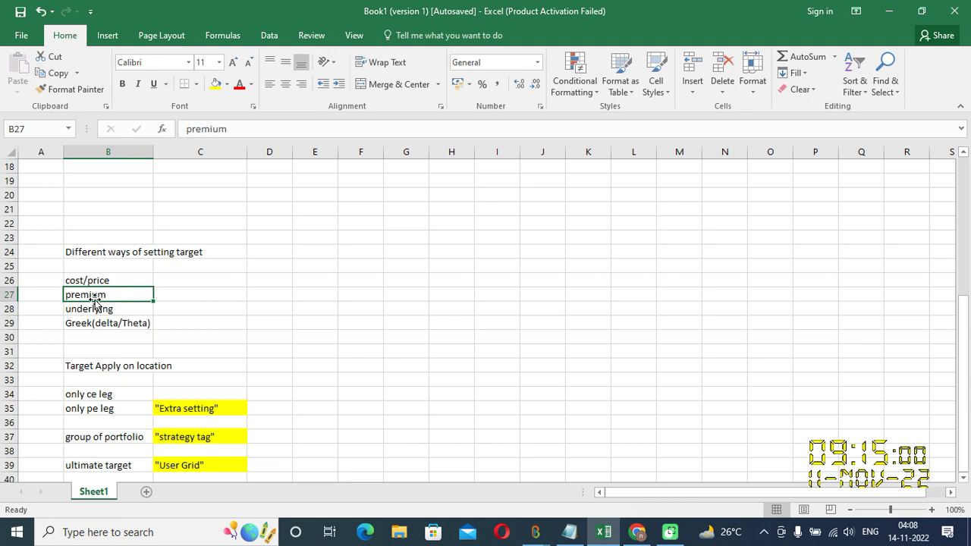
left_click(94, 309)
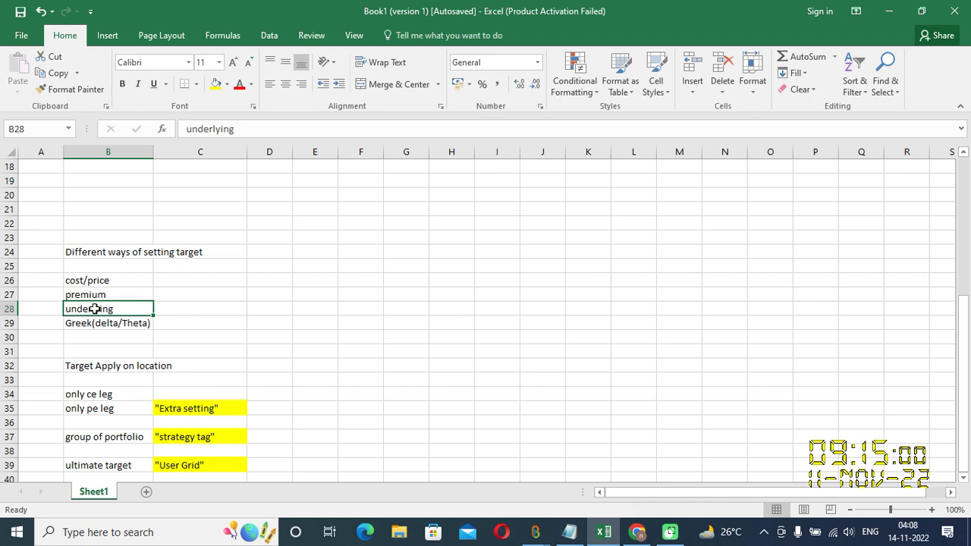
left_click(95, 324)
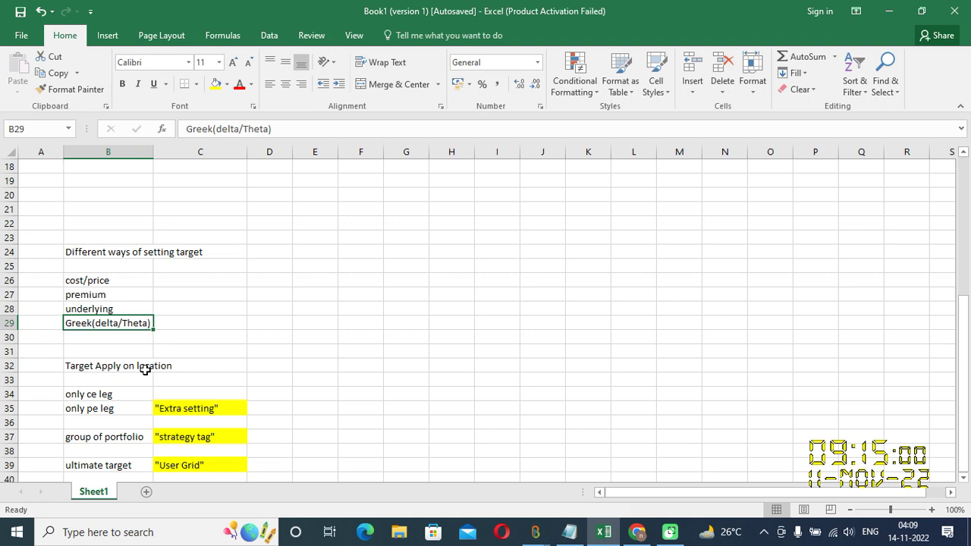
left_click(96, 395)
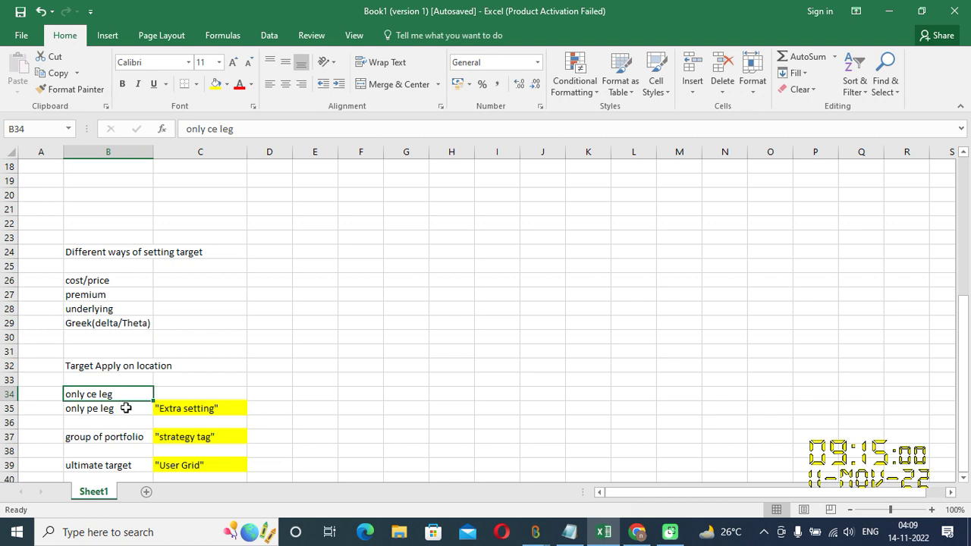
left_click(126, 408)
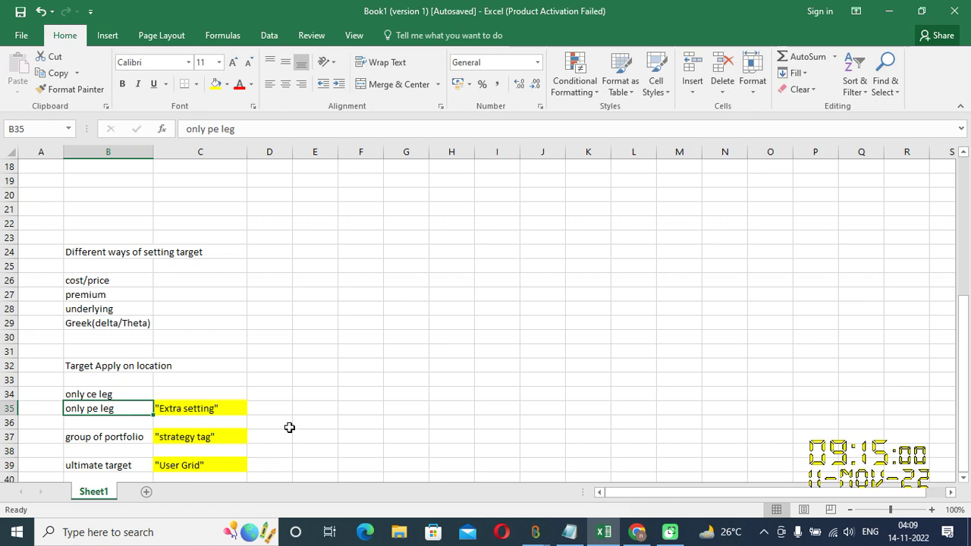
Step: Switch to Backinzo's Options Portfolio Execution form, examine the combined CE and PE leg profit and loss limits, and return to the worksheet
mouse_move(540, 536)
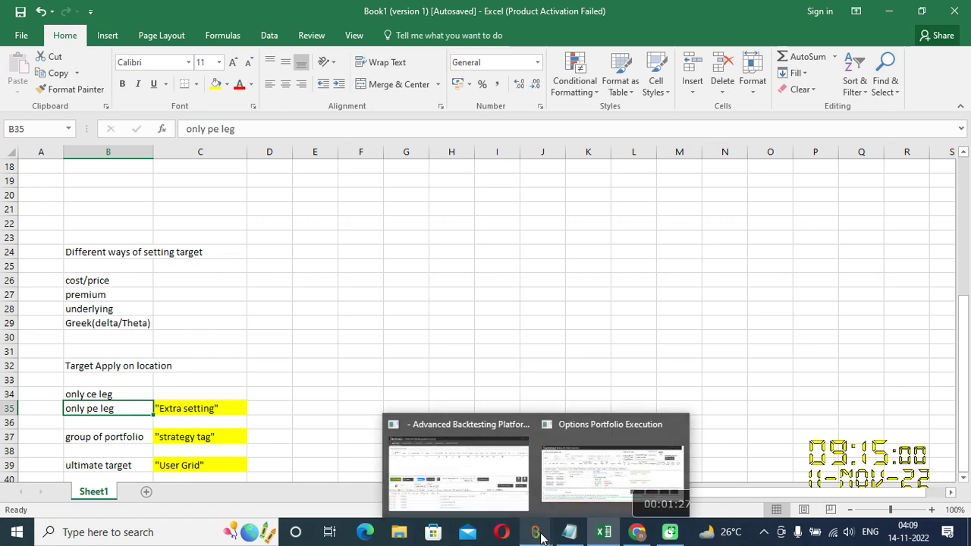
left_click(606, 476)
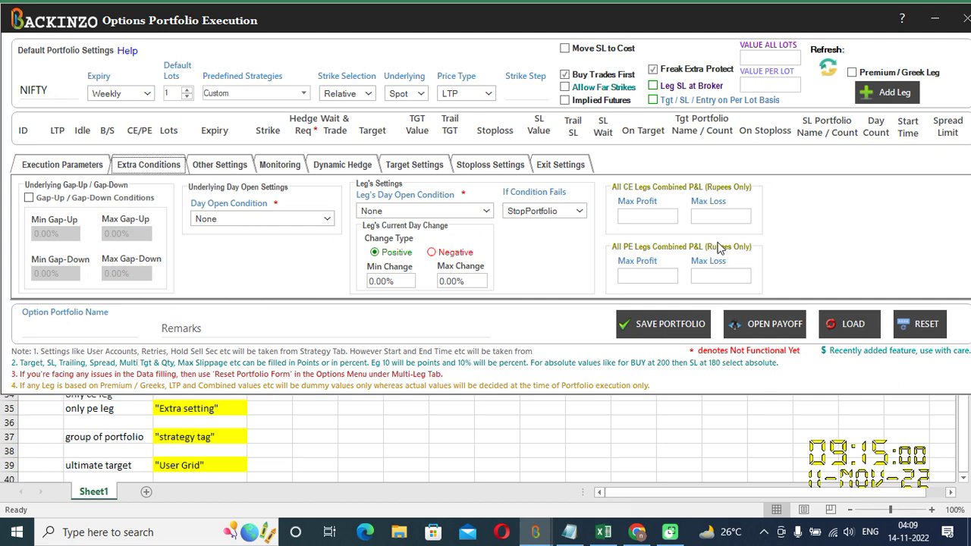
left_click(663, 217)
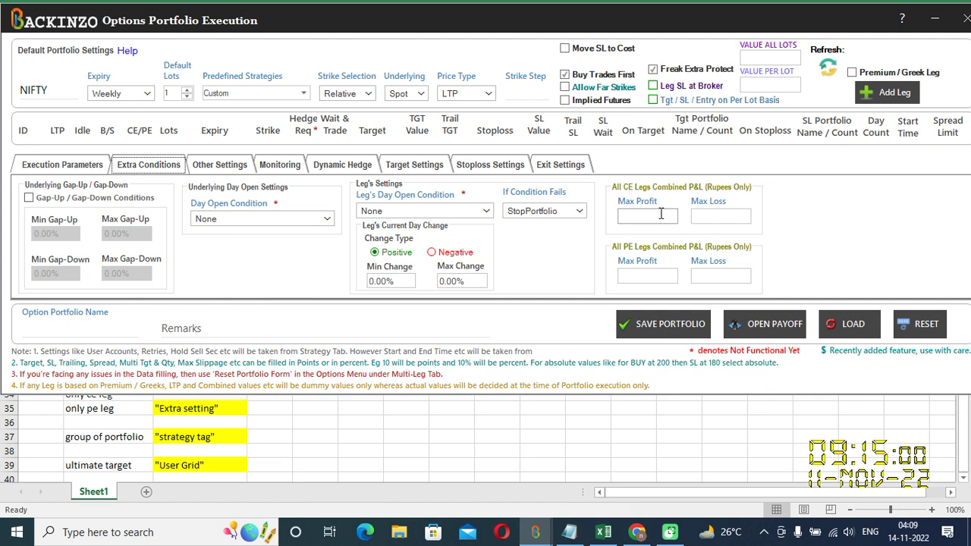
left_click(932, 28)
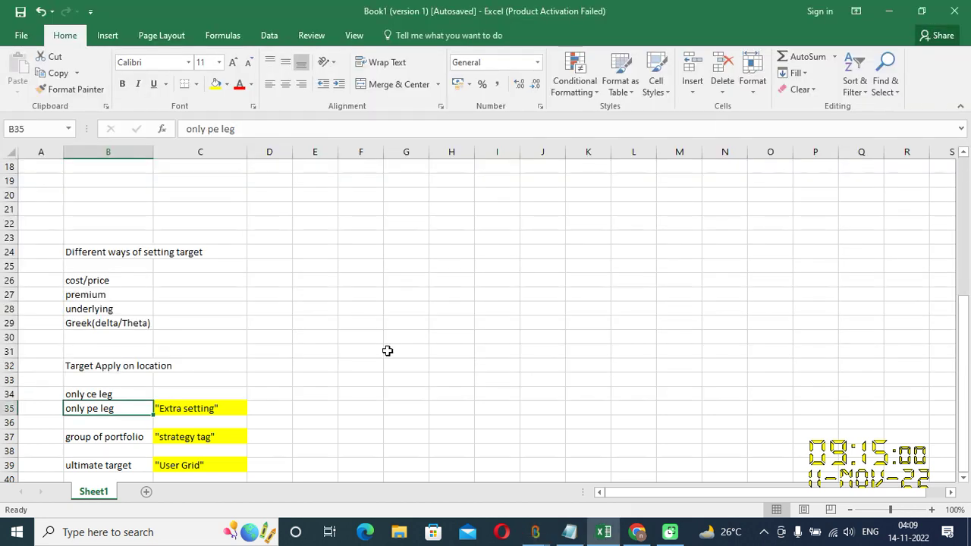
Step: Review the "group of portfolio" note and close Backinzo's Options Portfolio Execution window
left_click(95, 437)
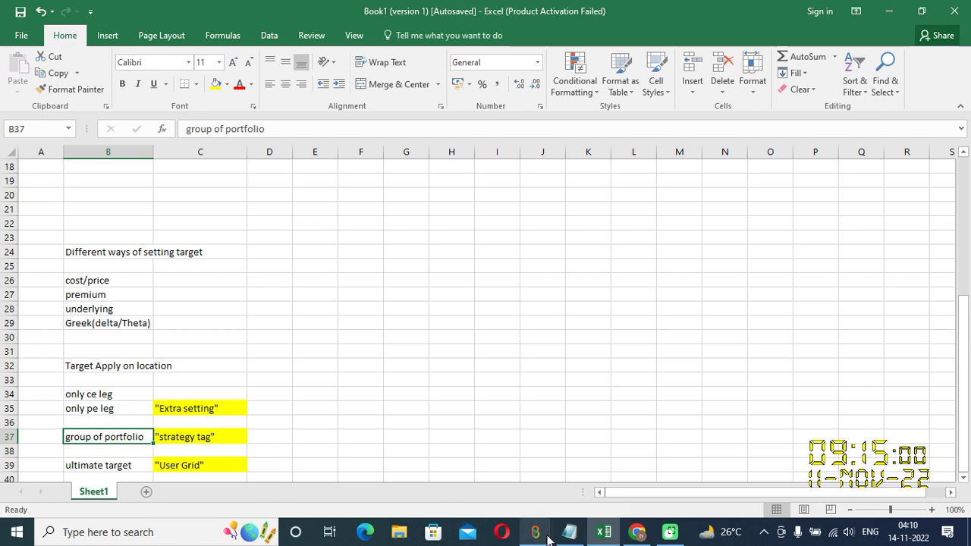
mouse_move(549, 535)
left_click(611, 470)
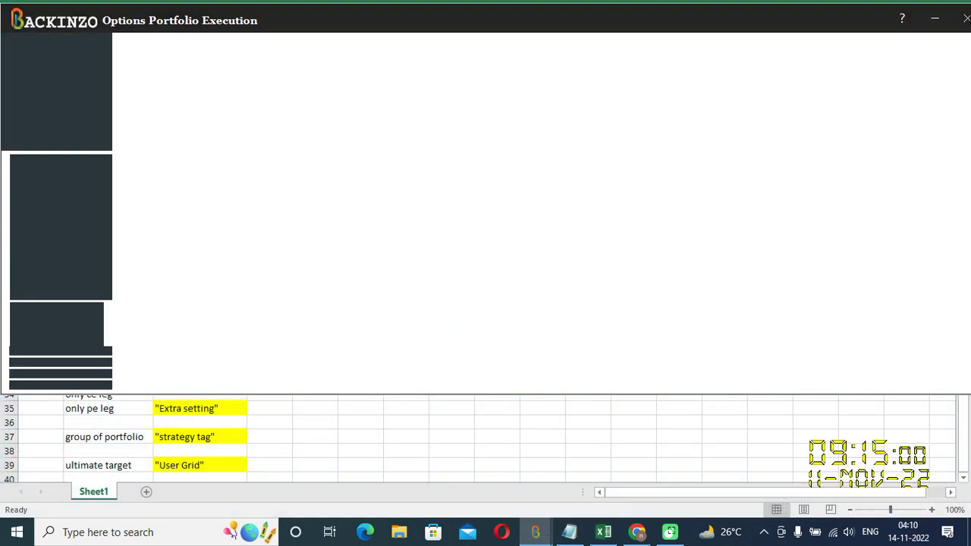
left_click(964, 18)
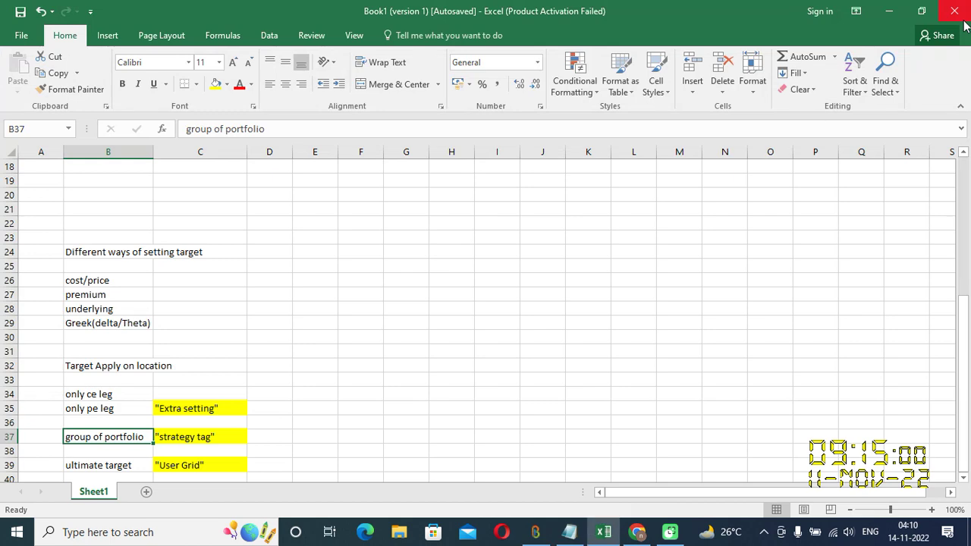
Step: Switch to Backinzo's main window and examine the Max Profit settings for strategy tags and for user accounts
mouse_move(535, 538)
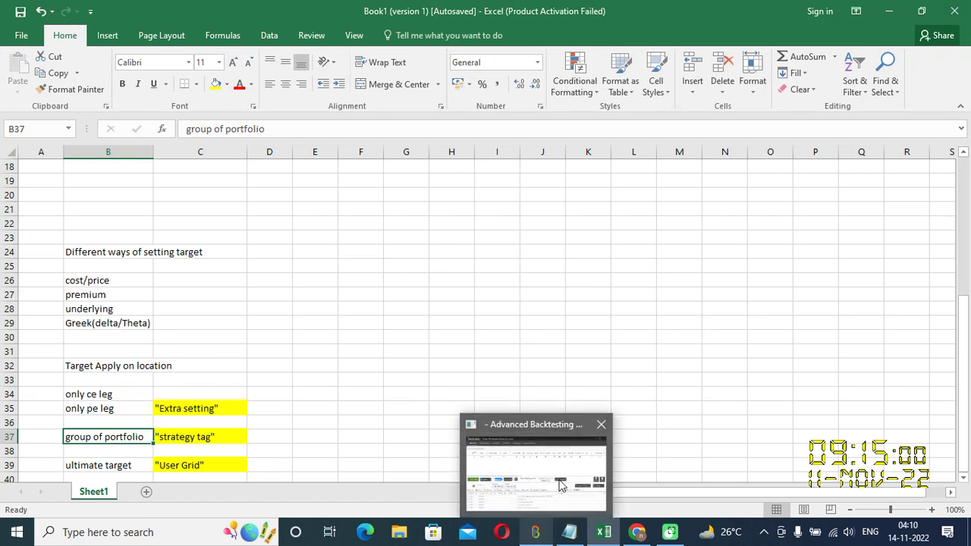
left_click(562, 486)
left_click(207, 45)
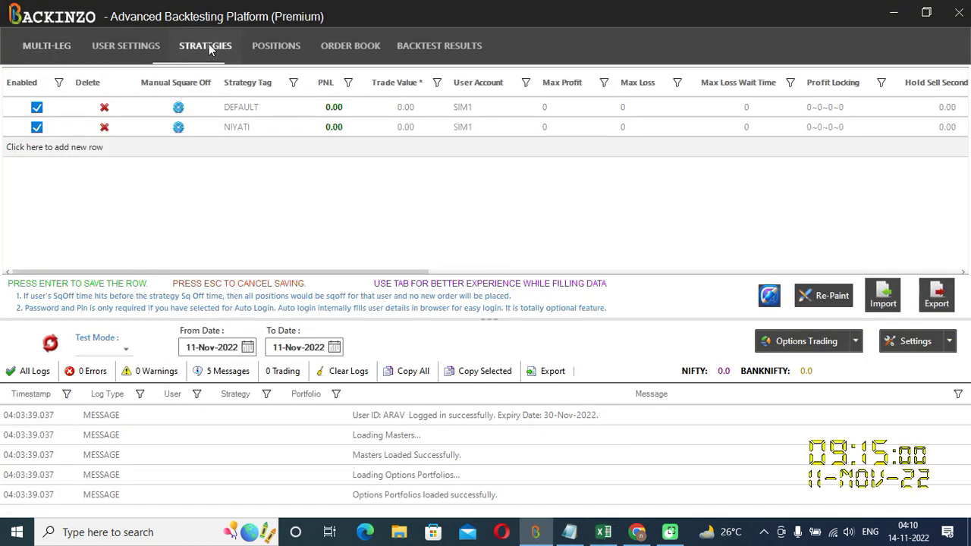
mouse_move(584, 90)
left_click(99, 44)
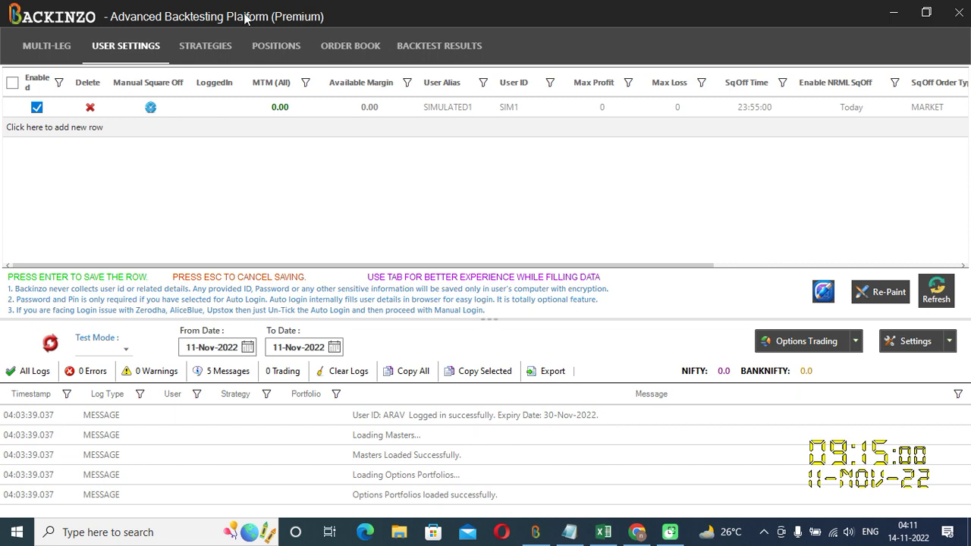
Step: Start a new multi-leg options portfolio using the predefined ShortStraddle strategy
left_click(43, 46)
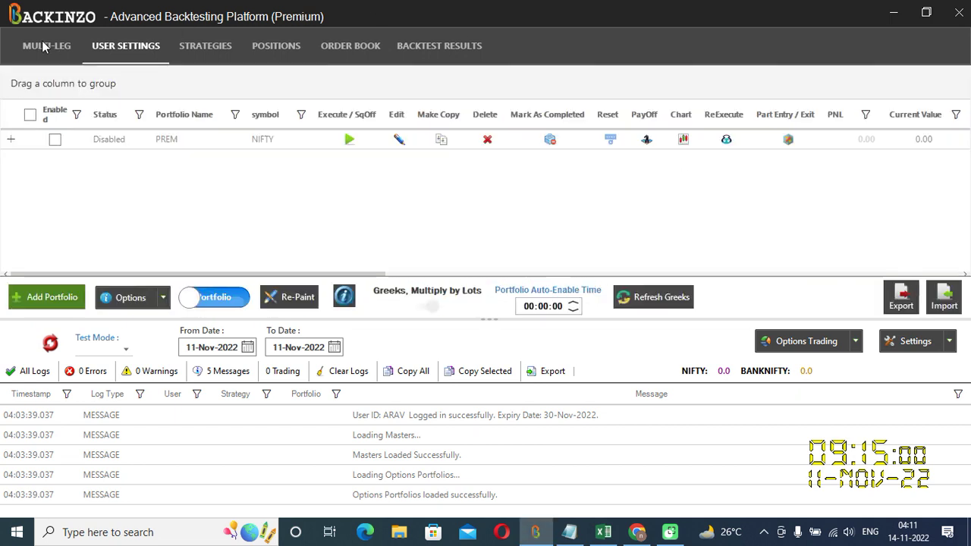
left_click(35, 302)
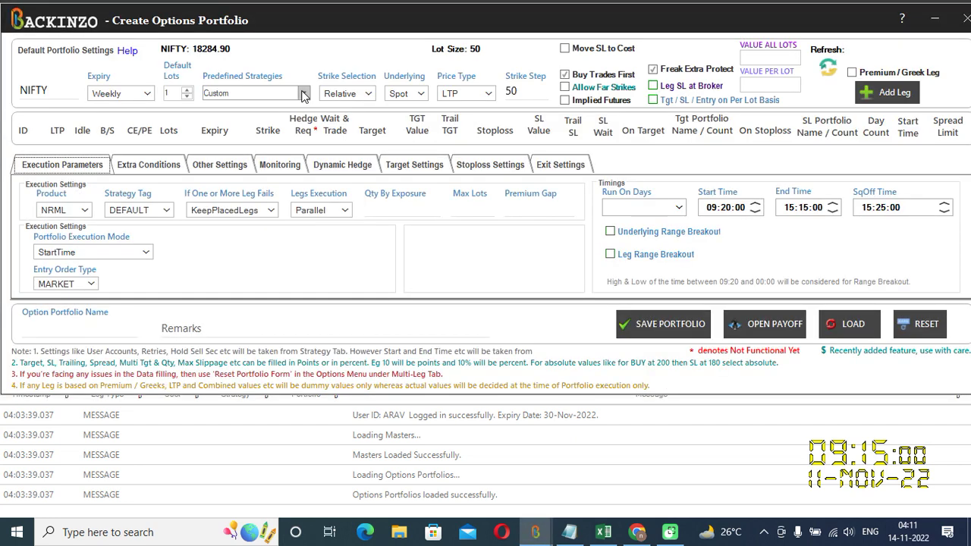
left_click(303, 92)
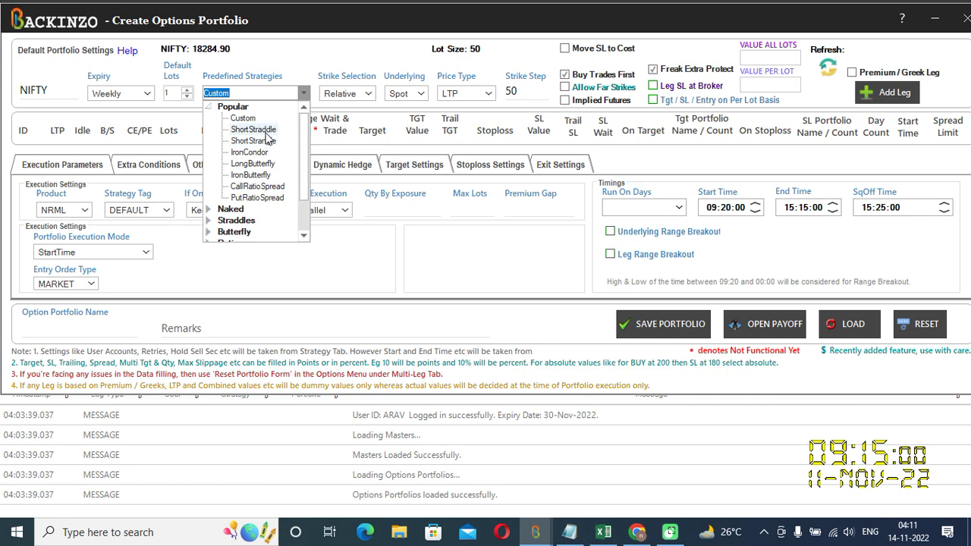
left_click(265, 133)
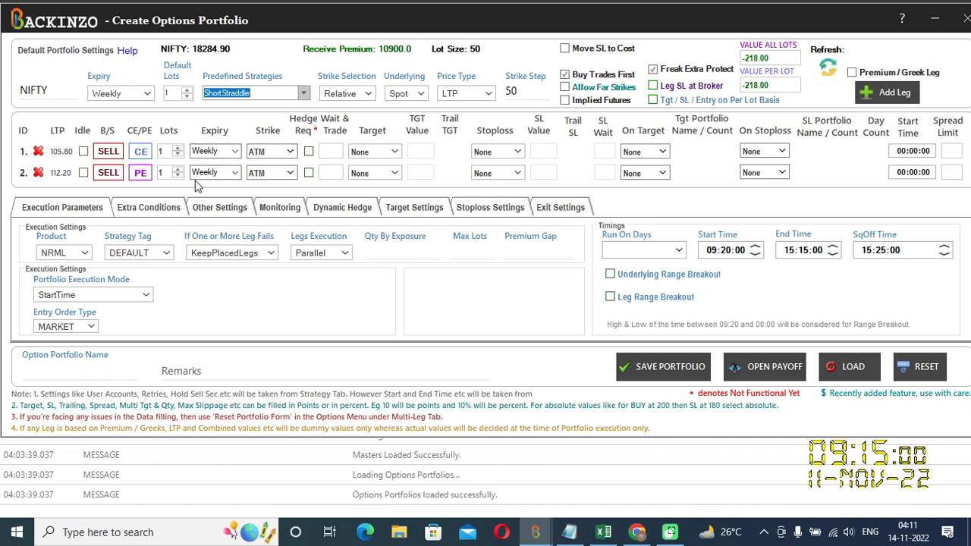
Step: Set the target type of both the CE and PE sell legs to Premium
left_click(393, 154)
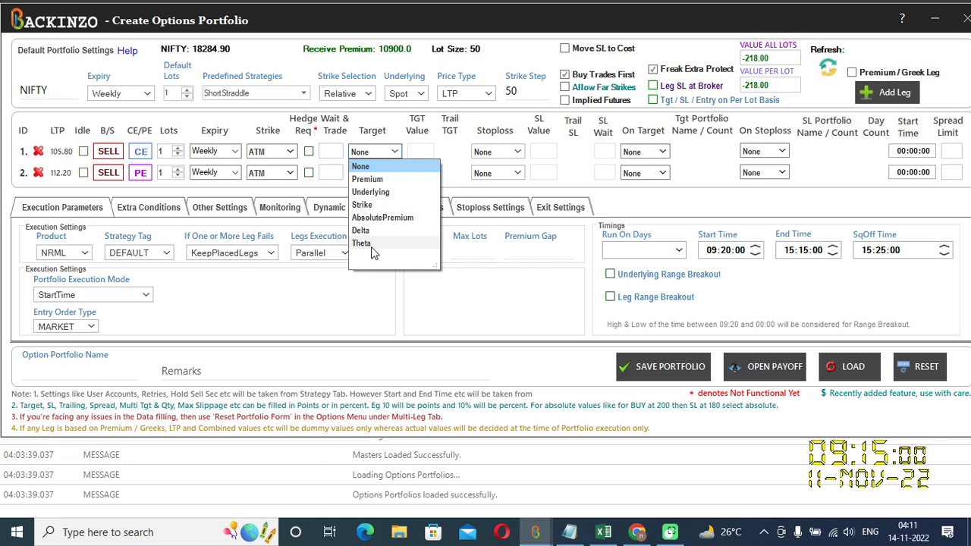
left_click(414, 152)
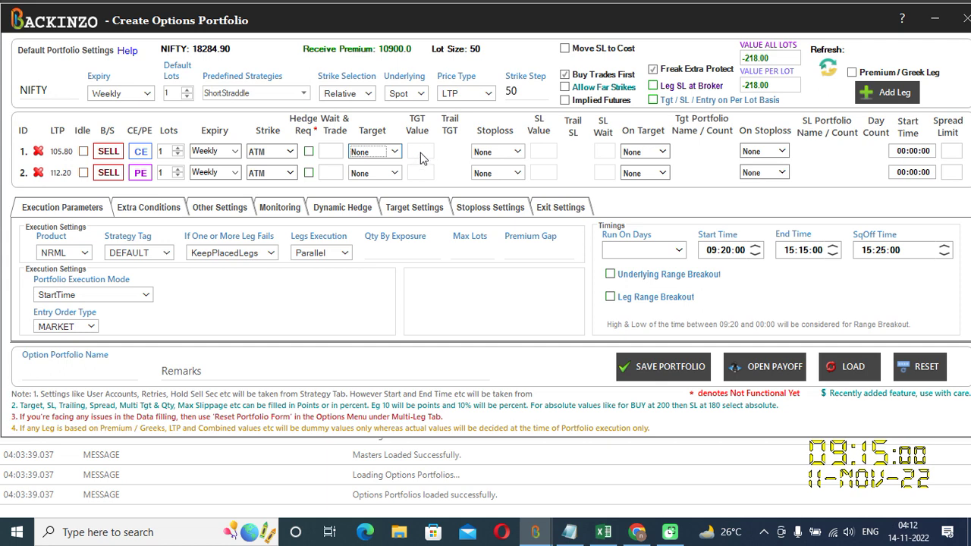
left_click(395, 152)
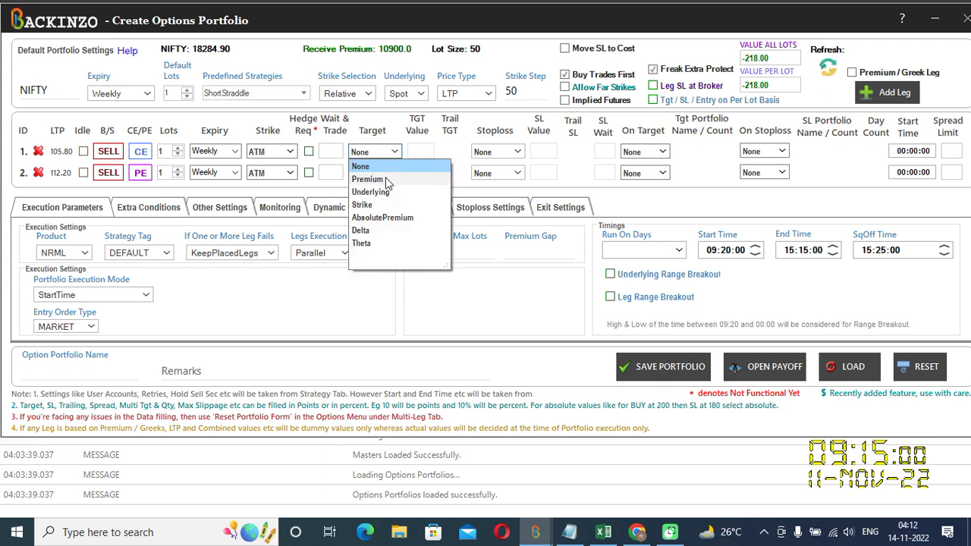
left_click(387, 179)
left_click(399, 179)
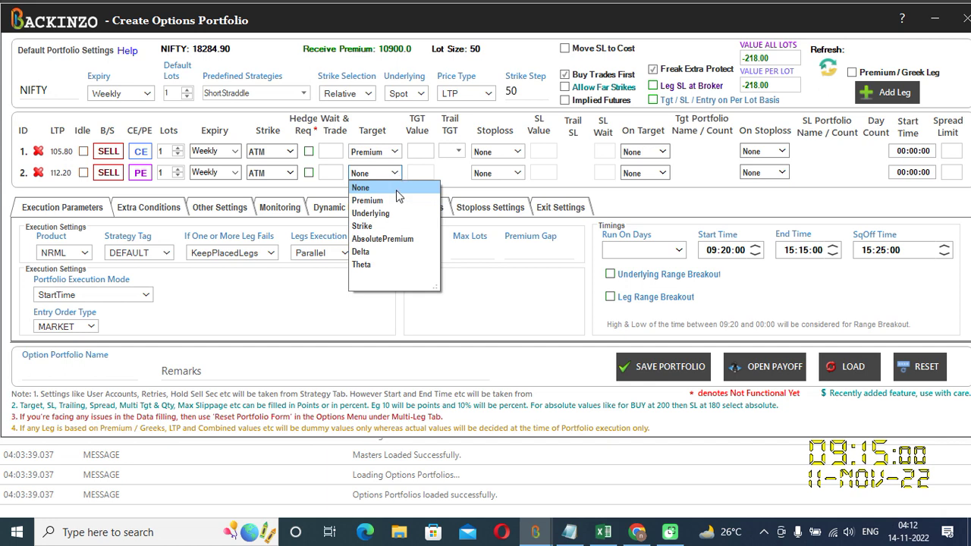
left_click(387, 199)
Step: Enter a target value of 10% for both the CE and PE legs
left_click(412, 152)
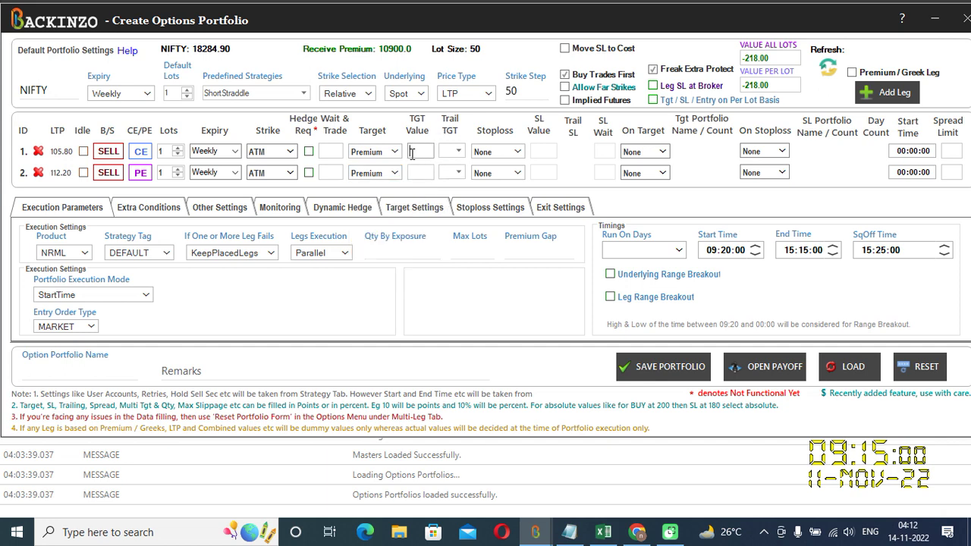
type("10%")
left_click(409, 175)
type("10%")
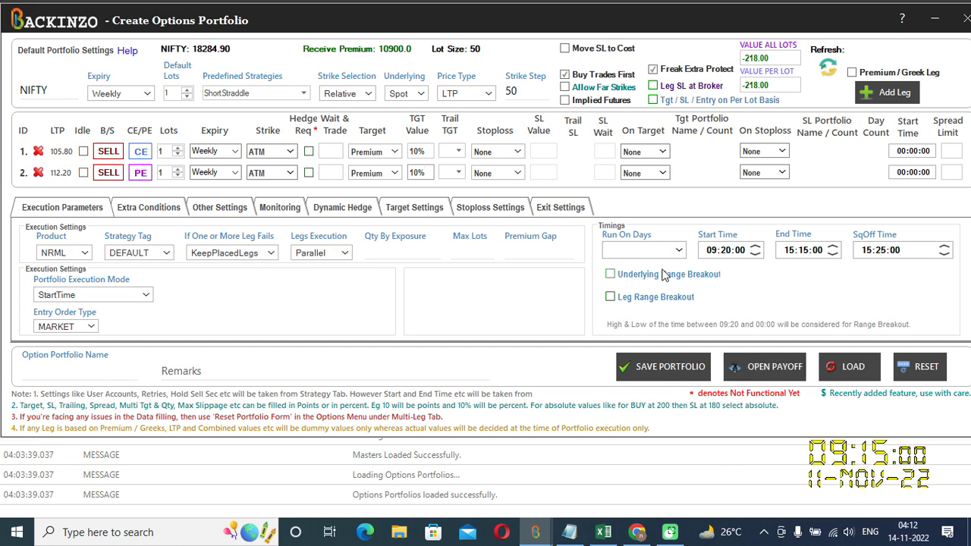
Step: Set the portfolio to run on all days with a start time of 09:15:00
left_click(644, 251)
left_click(644, 267)
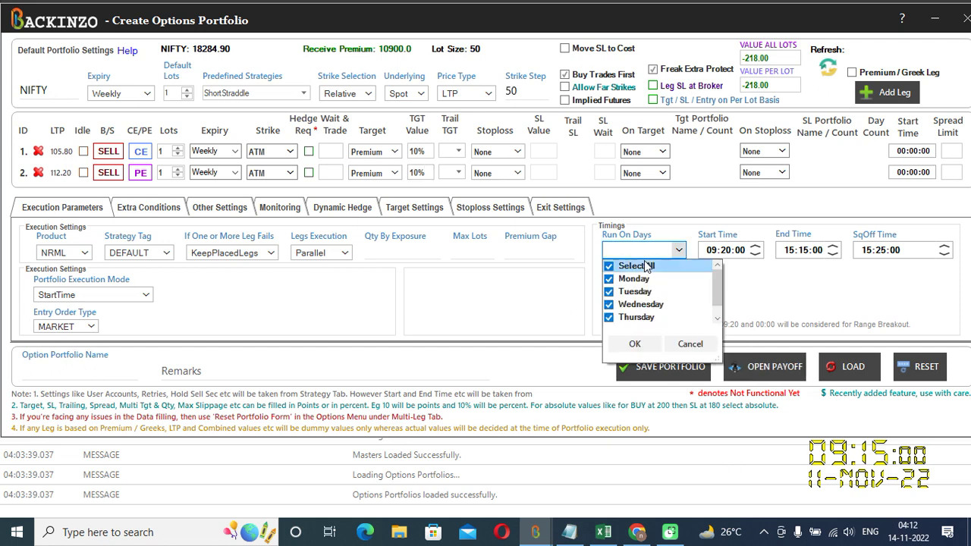
left_click(635, 343)
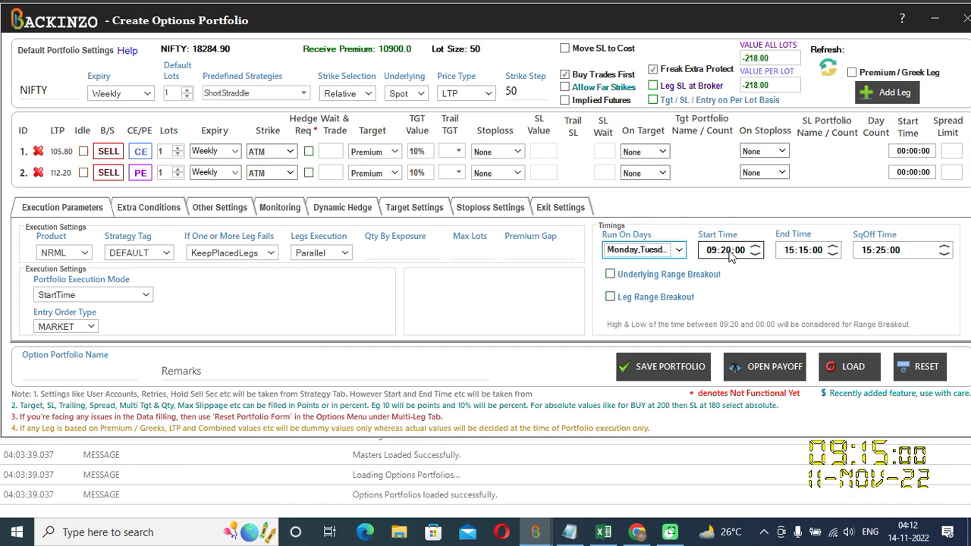
left_click(729, 250)
type("15")
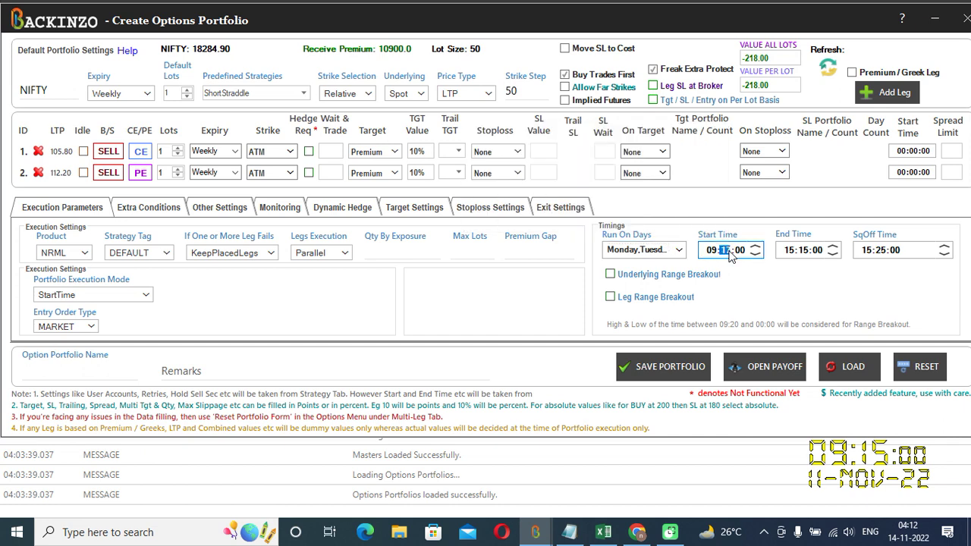
type("14")
type("15")
Step: Name the option portfolio PERMIUM and save it
left_click(57, 370)
type("PERMI")
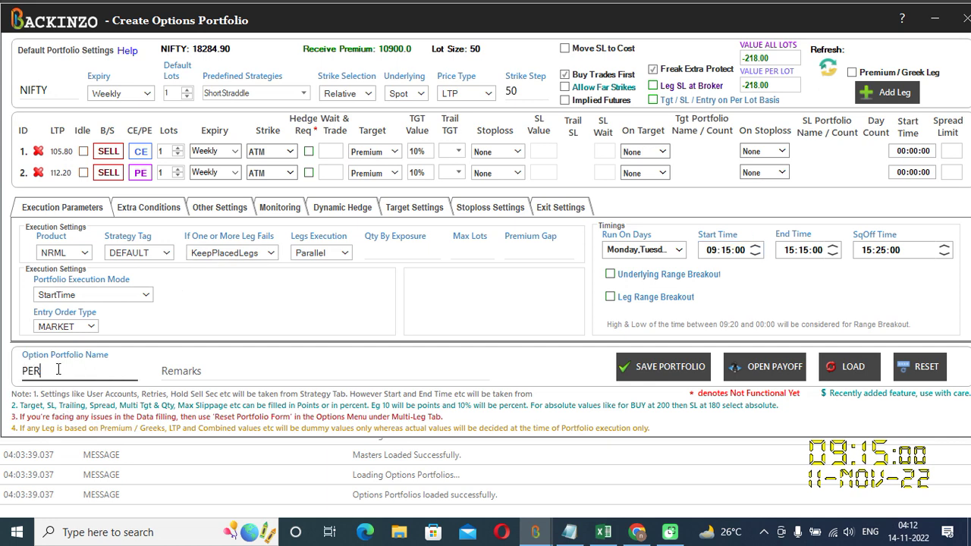
type("UM")
left_click(685, 359)
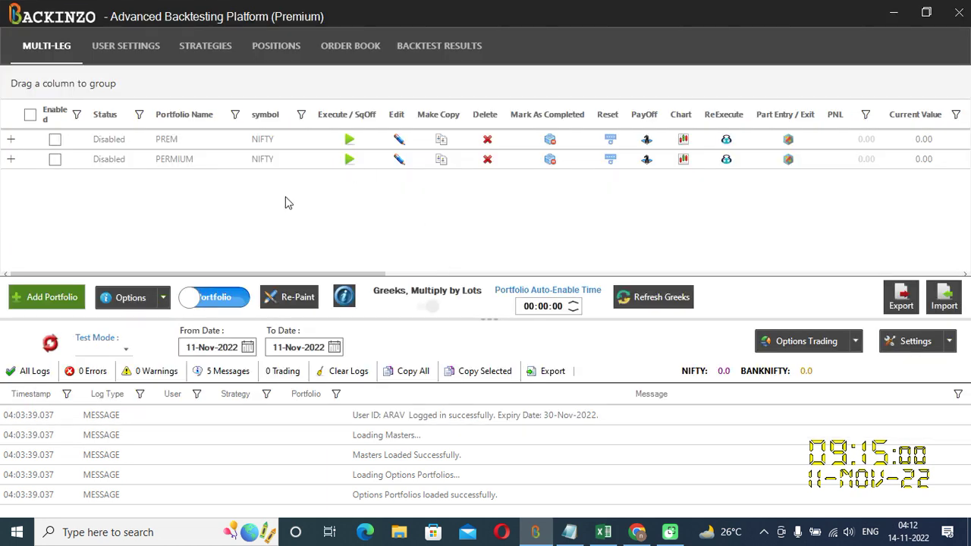
Step: Enable the PERMIUM portfolio and recalibrate the platform
left_click(55, 160)
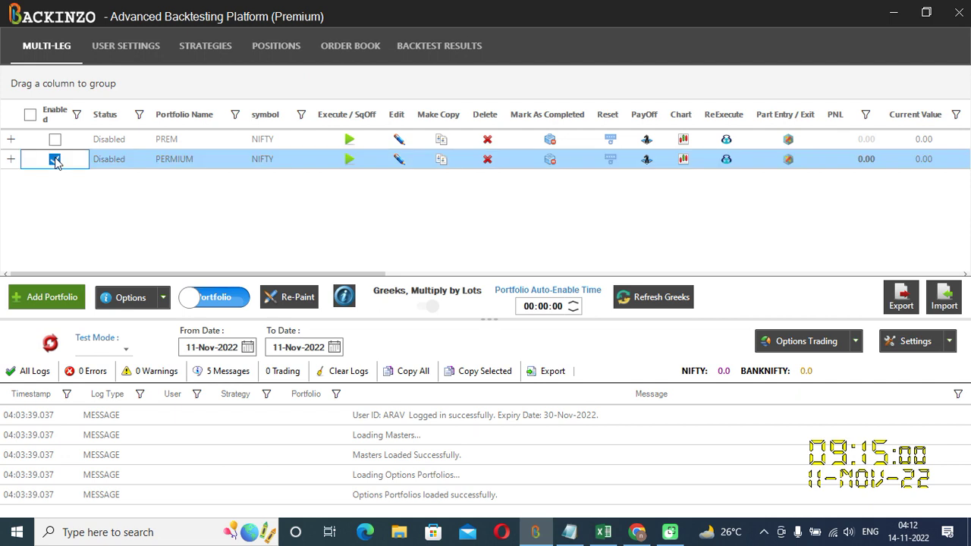
left_click(48, 344)
Step: Start a simulation of the PERMIUM portfolio from 11-Nov-2022 with strict timings enabled
left_click(126, 350)
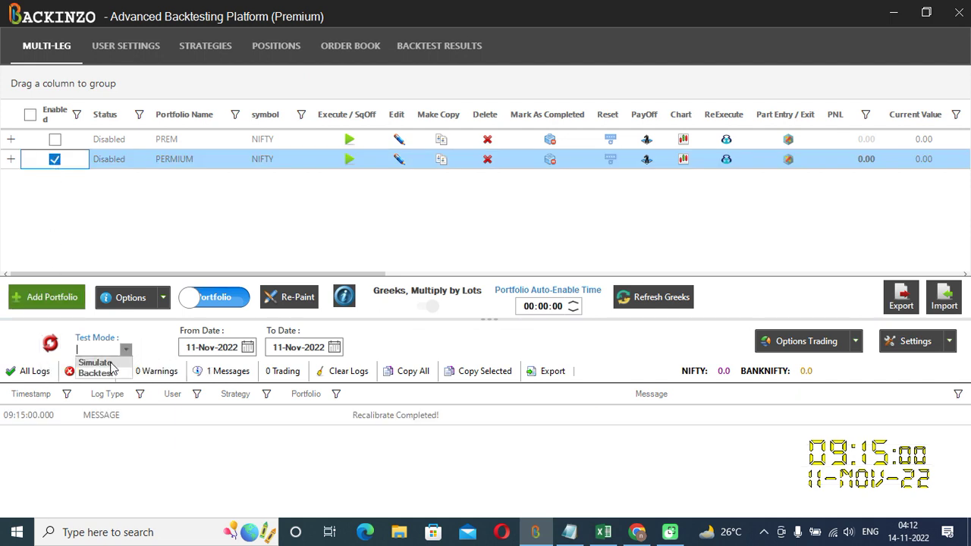
left_click(106, 363)
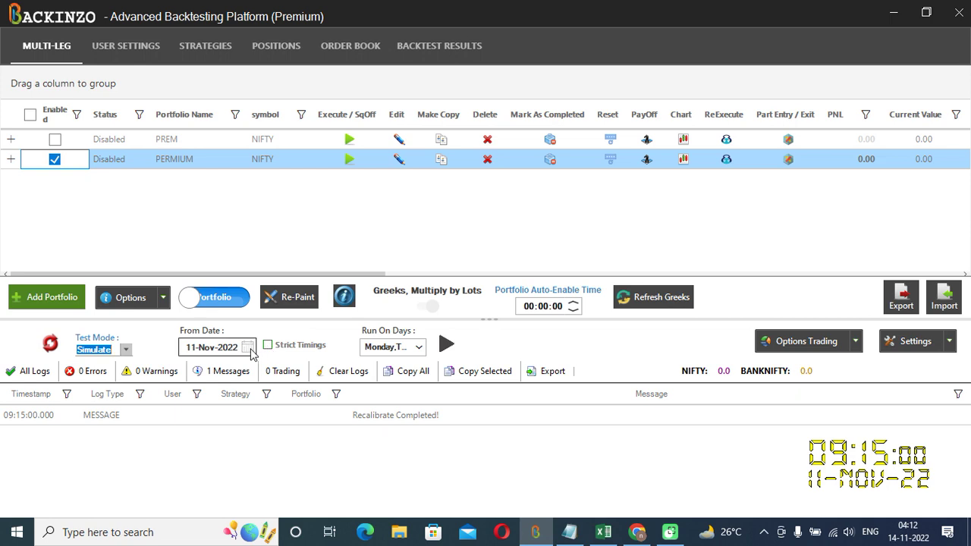
left_click(248, 348)
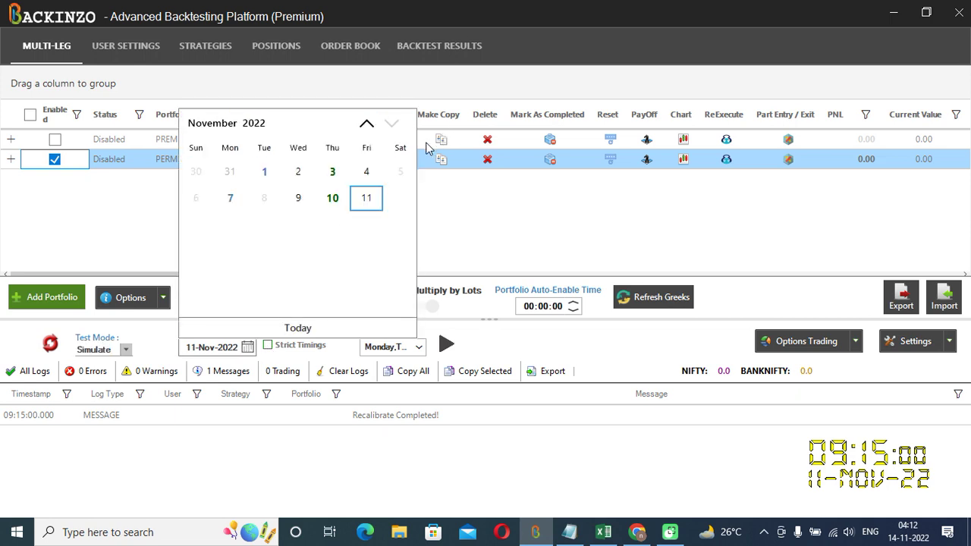
left_click(365, 197)
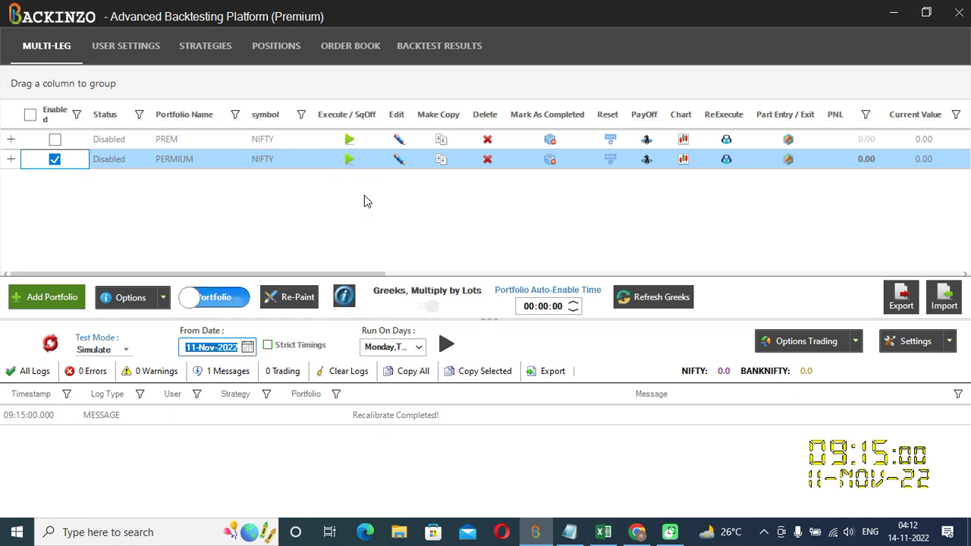
left_click(268, 346)
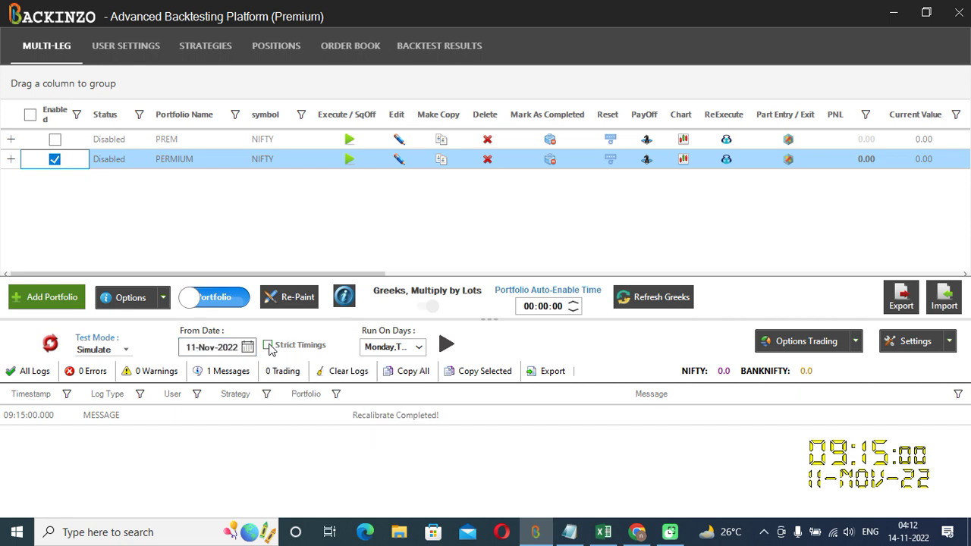
left_click(445, 345)
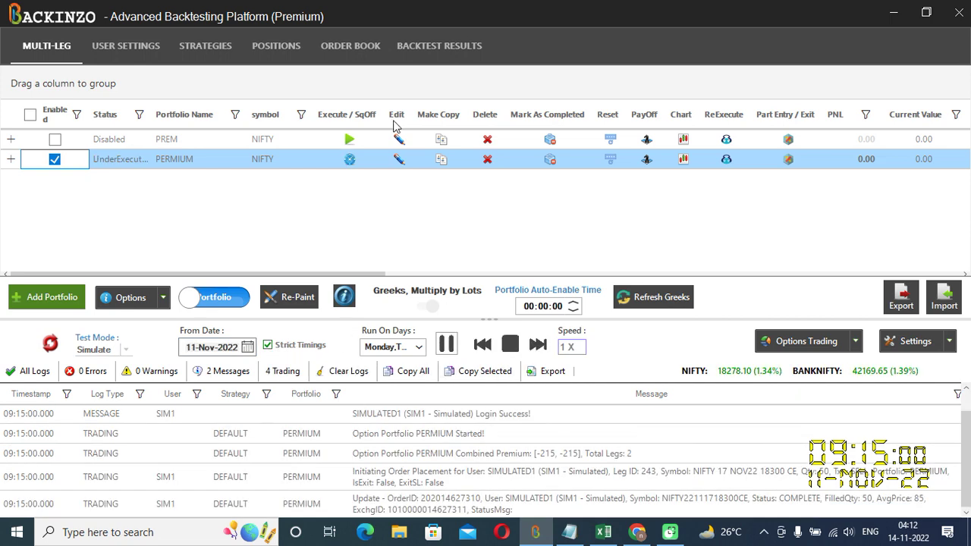
Step: Review the simulated NIFTY positions and the trading log for the PERMIUM leg target
left_click(281, 46)
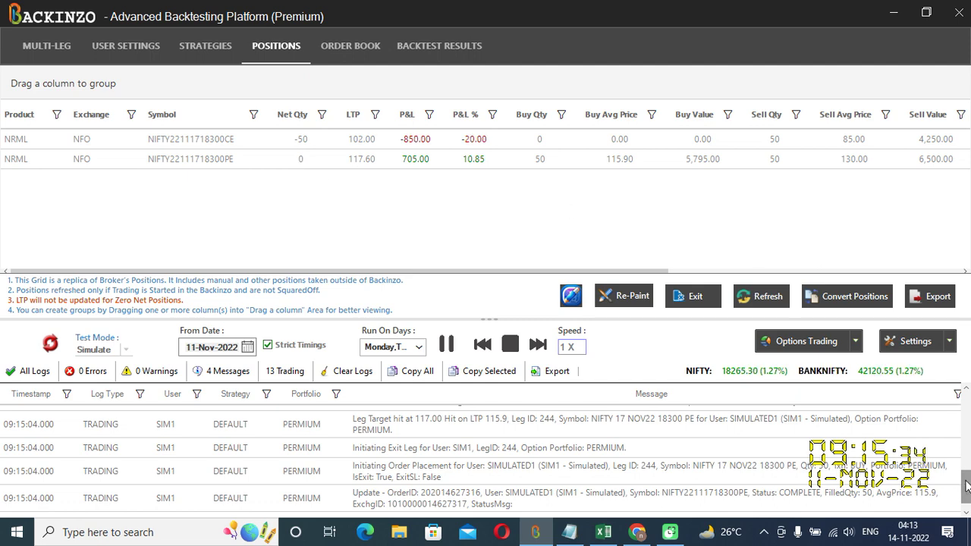
left_click_drag(966, 489, 965, 487)
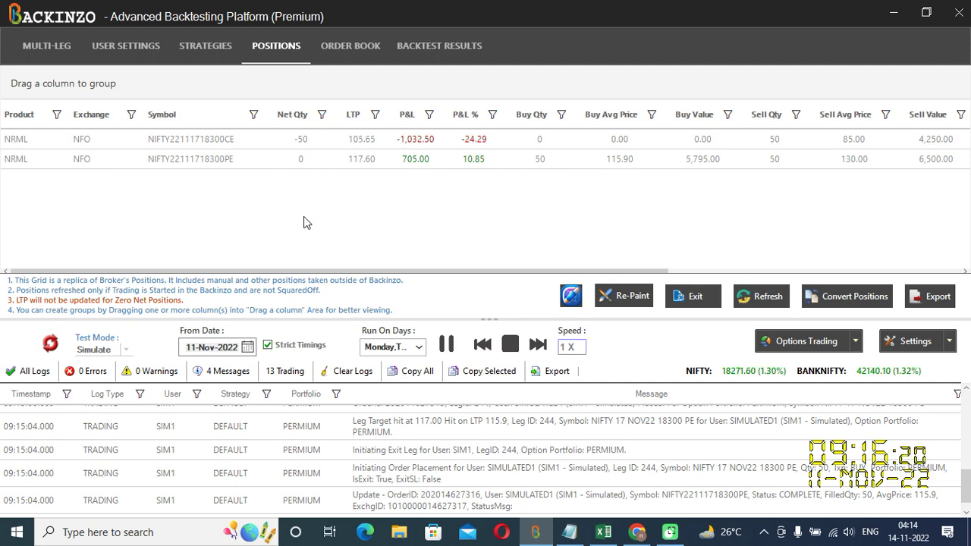
Step: Open the PERMIUM portfolio for editing and examine the target setting of its CE leg
left_click(40, 49)
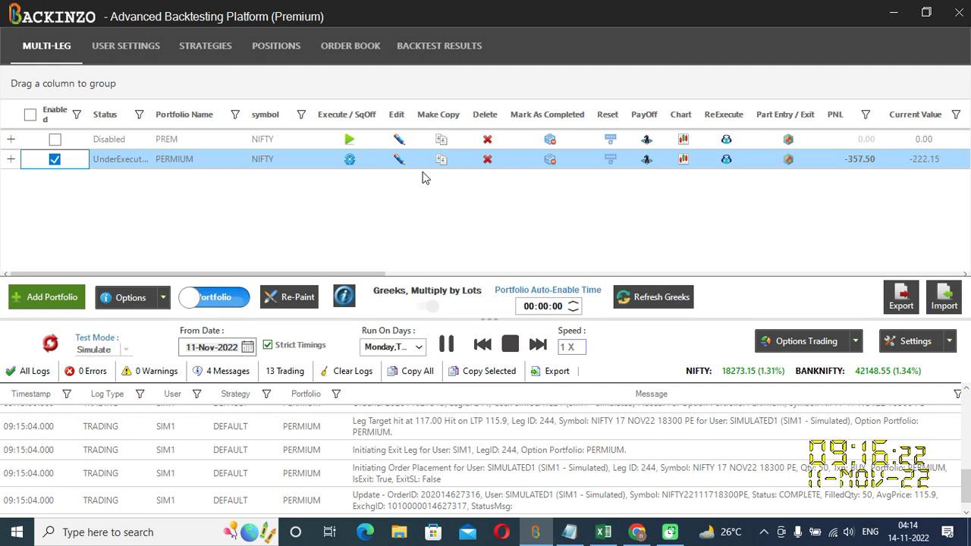
left_click(397, 162)
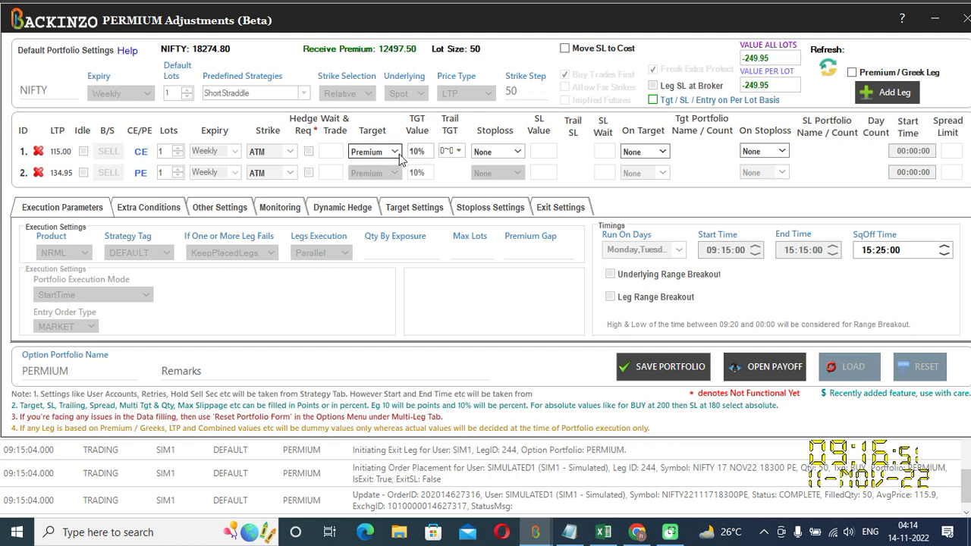
left_click(395, 152)
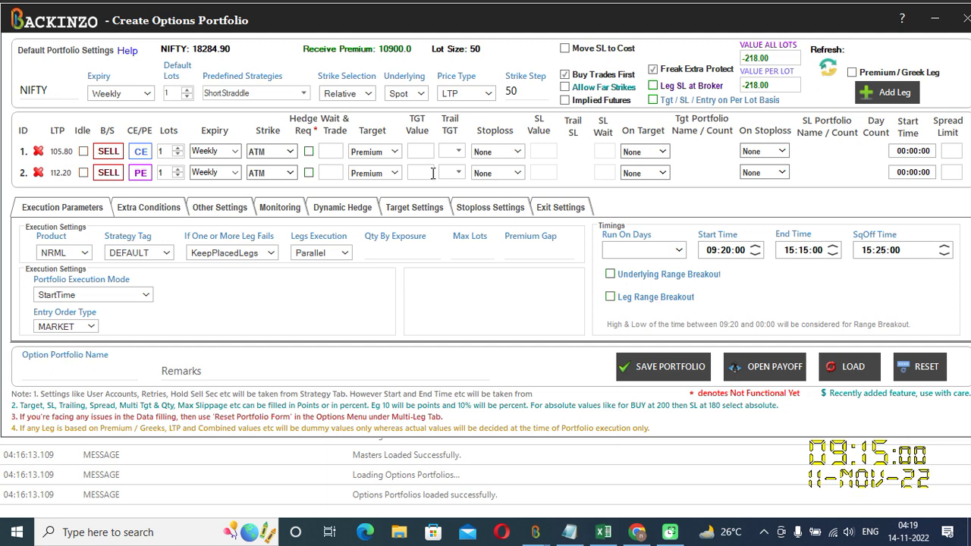
Step: Keep Premium as the CE leg's target type and set the target value to 15 points for both the CE and PE legs
left_click(398, 151)
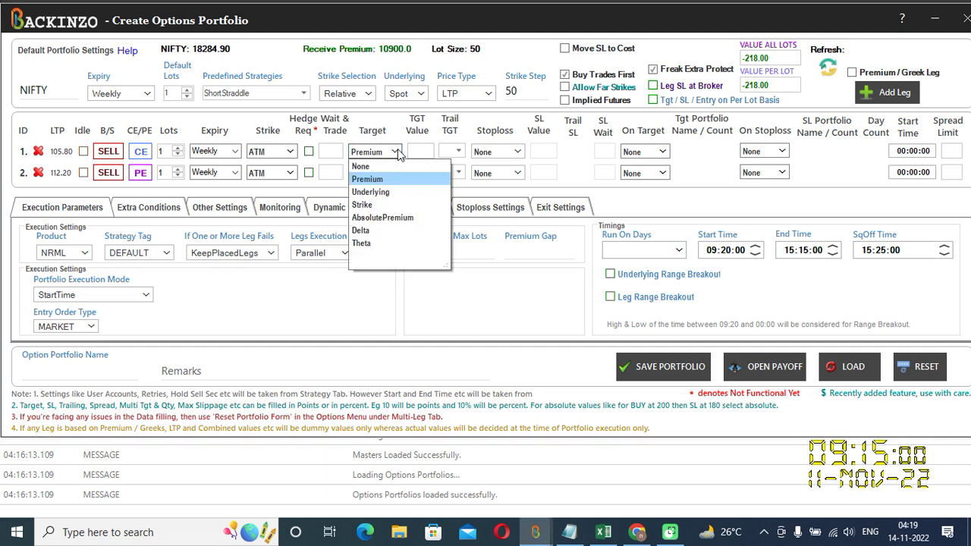
left_click(388, 189)
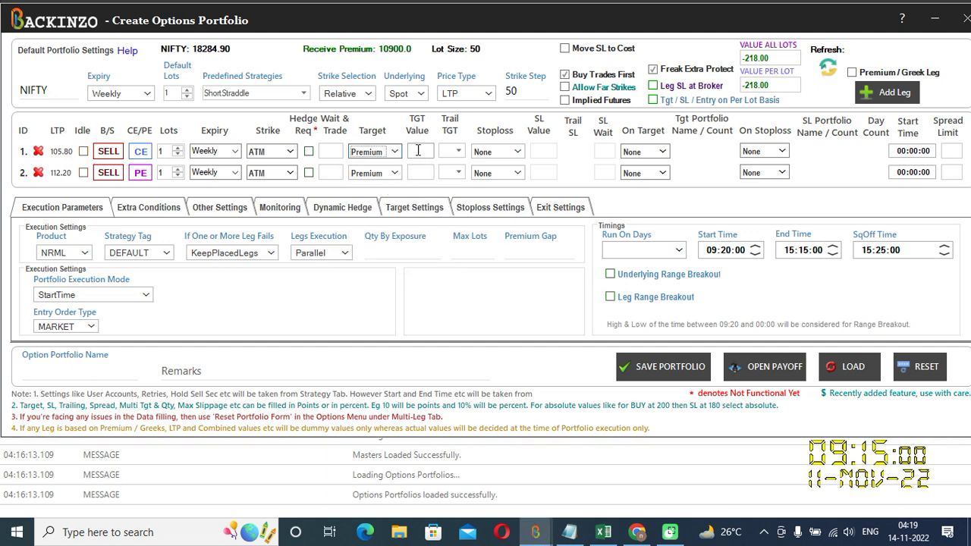
left_click(418, 151)
type("15")
left_click(412, 174)
type("15")
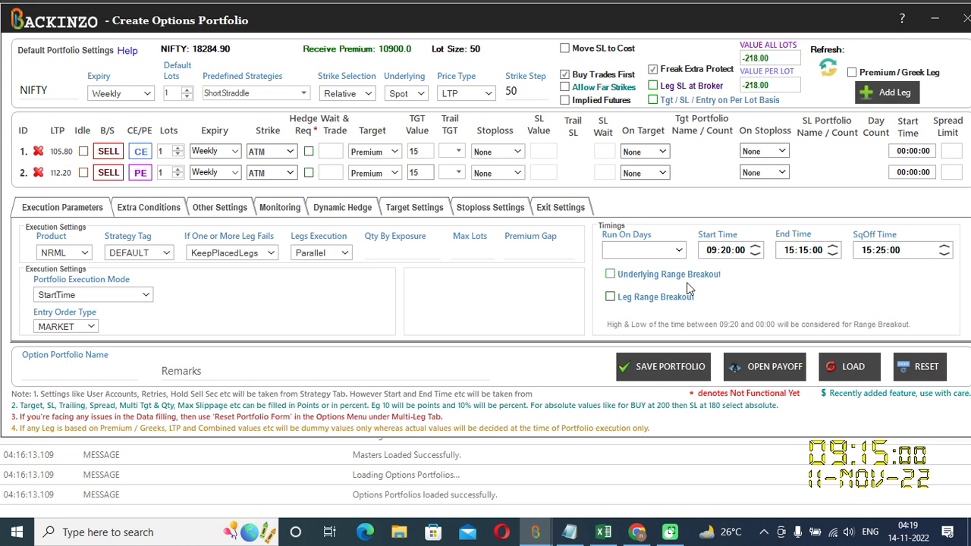
Step: Set the new portfolio to run on all days with a start time of 09:15:00
left_click(677, 250)
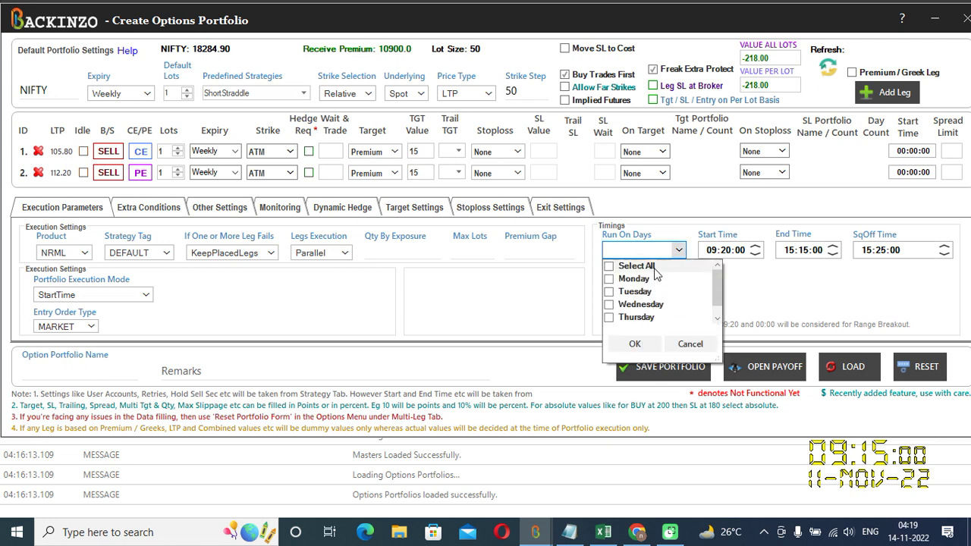
left_click(637, 266)
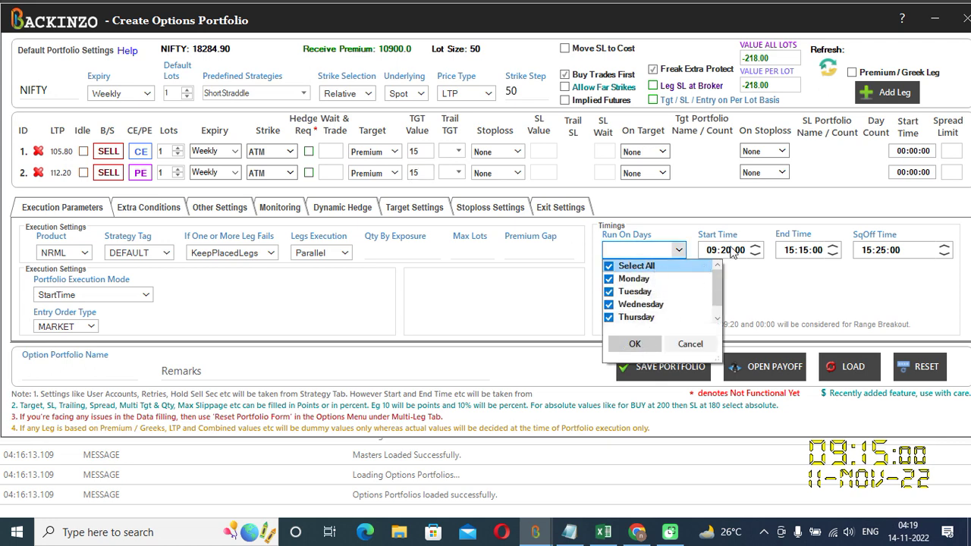
left_click(645, 344)
left_click(726, 251)
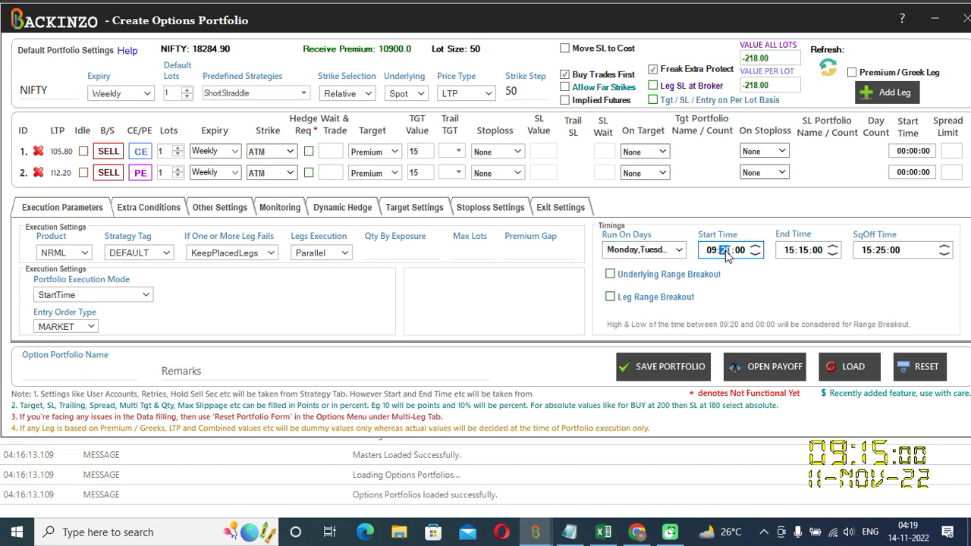
Step: Name the option portfolio PREMIUM POINTS and save it
left_click(43, 373)
type("PREMIU")
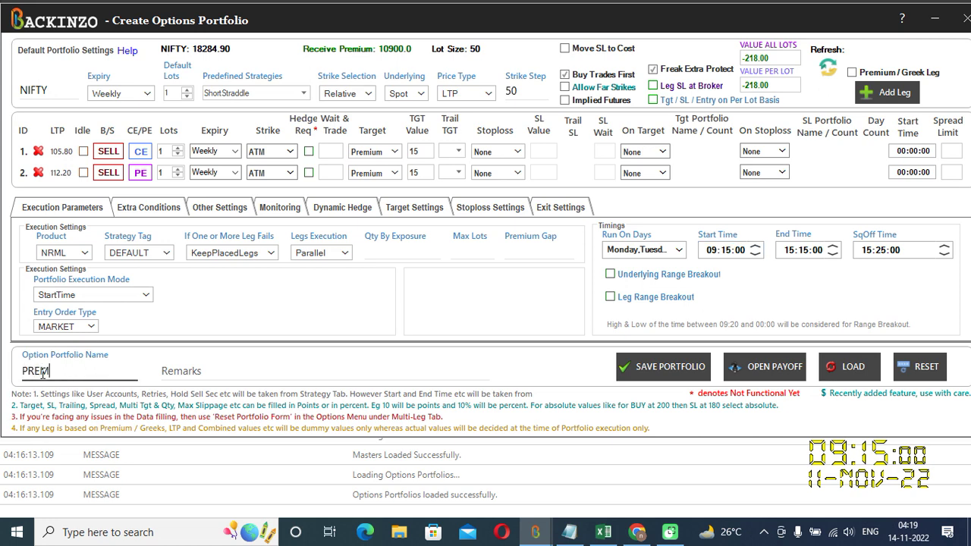
type("M POINTS")
left_click(626, 377)
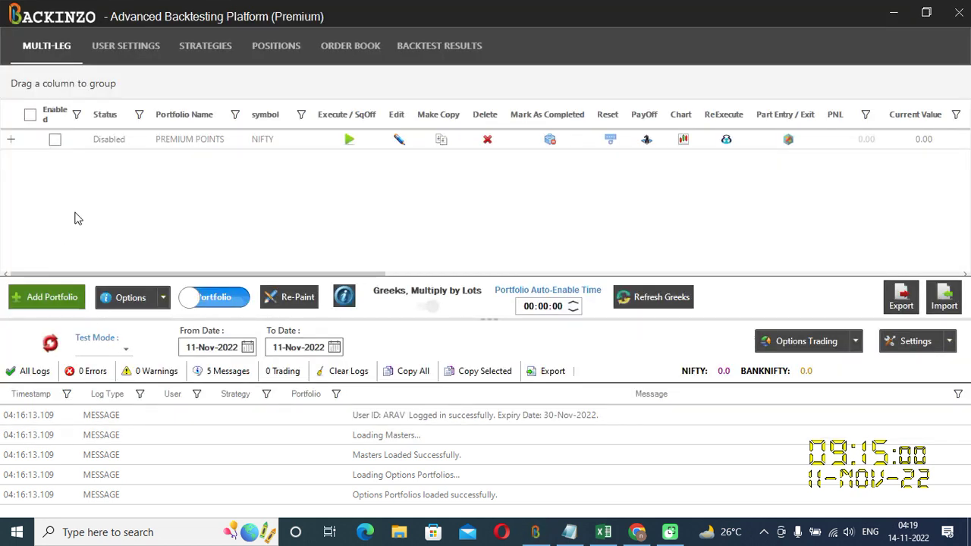
Step: Enable the PREMIUM POINTS portfolio and, after recalibrating, start its simulation with strict timings
left_click(55, 139)
left_click(50, 342)
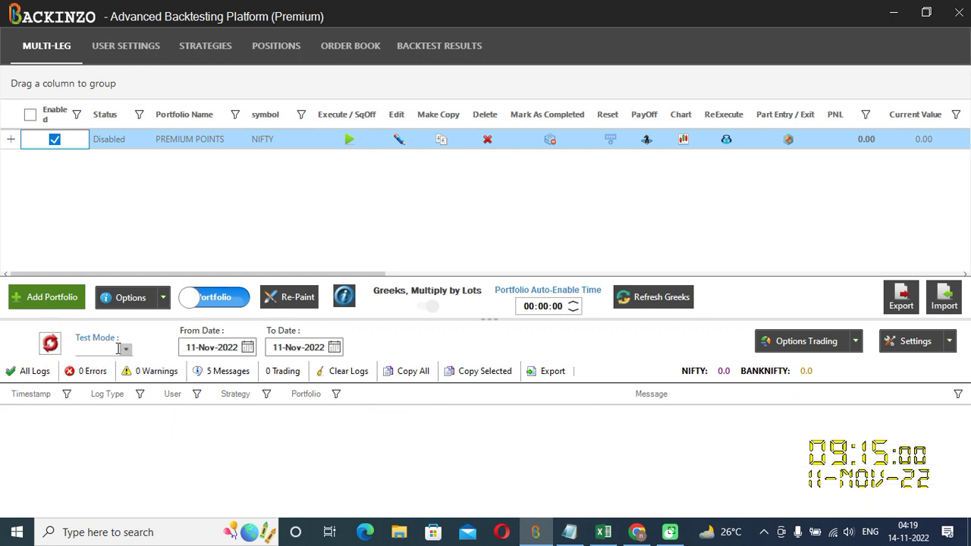
left_click(125, 349)
left_click(115, 364)
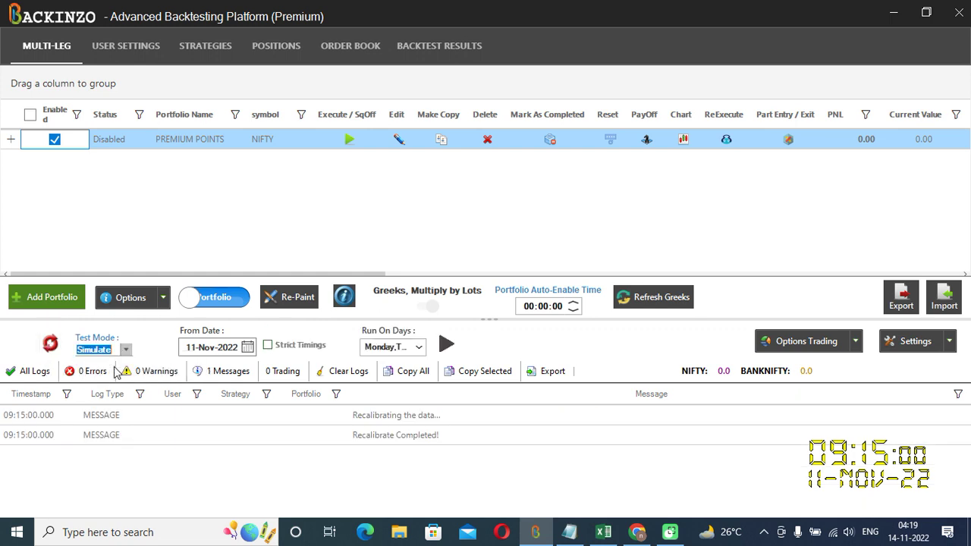
left_click(269, 345)
left_click(444, 345)
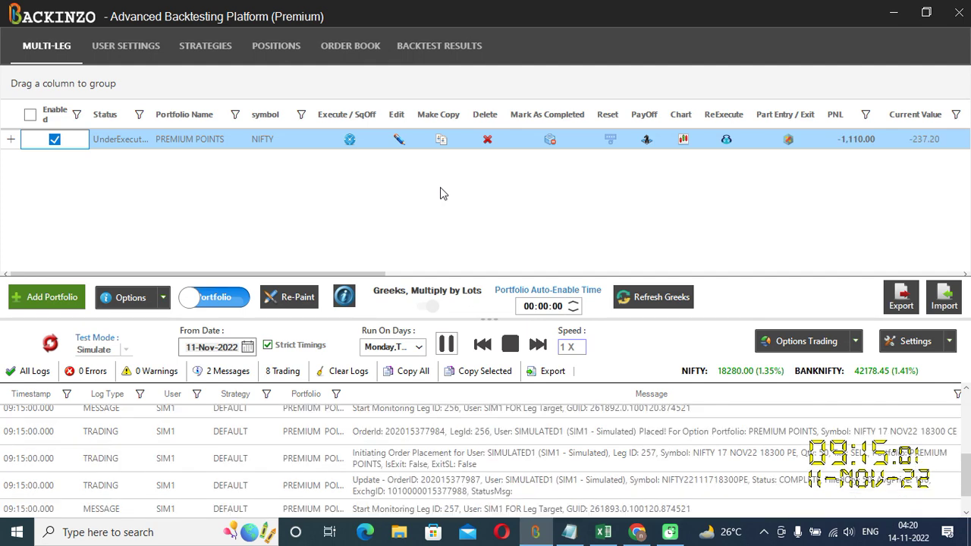
Step: Review the simulated positions and the log entries about the PREMIUM POINTS leg target
left_click(276, 50)
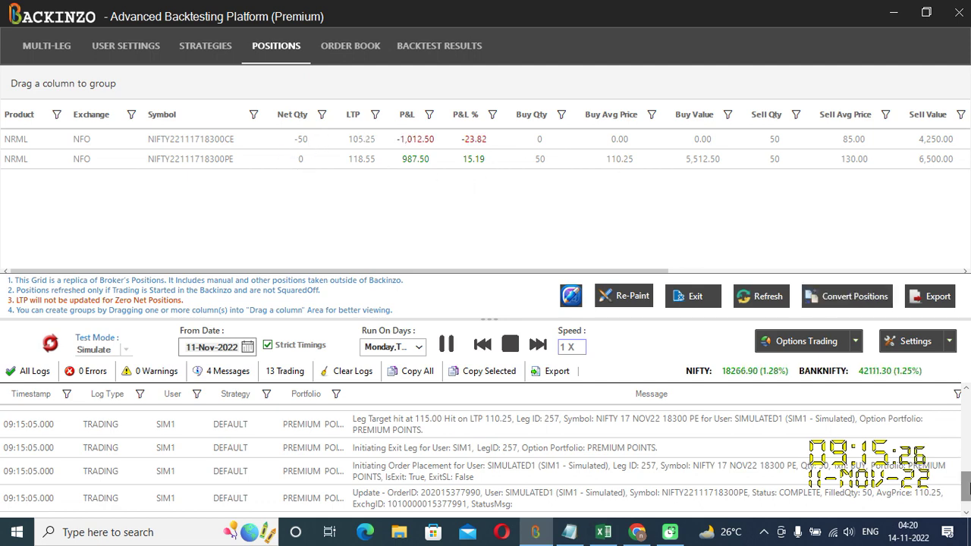
mouse_move(968, 485)
left_mouse_down()
mouse_move(967, 505)
mouse_move(968, 482)
left_mouse_up()
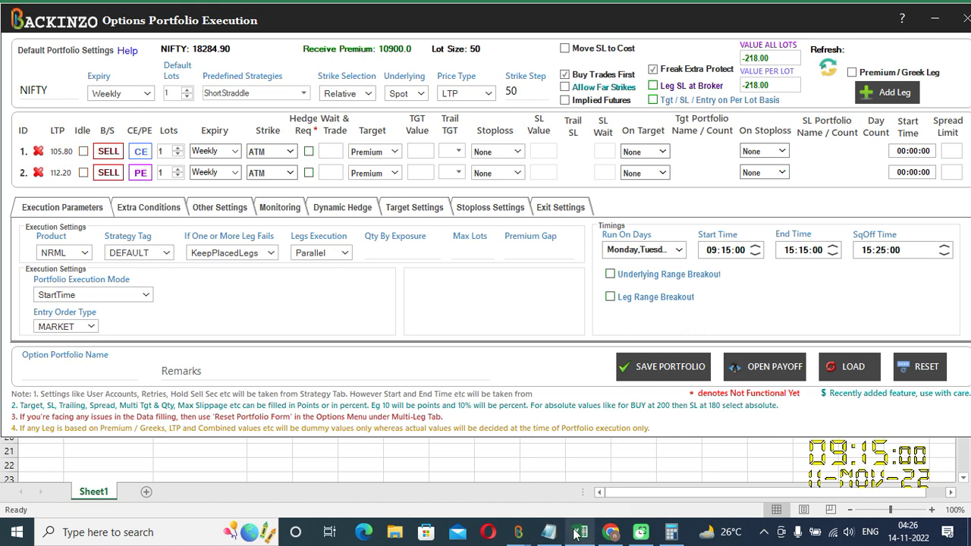
Step: Switch to the Excel workbook and examine the single-lot target calculation for a 2000 rs leg profit
mouse_move(575, 535)
left_click(577, 491)
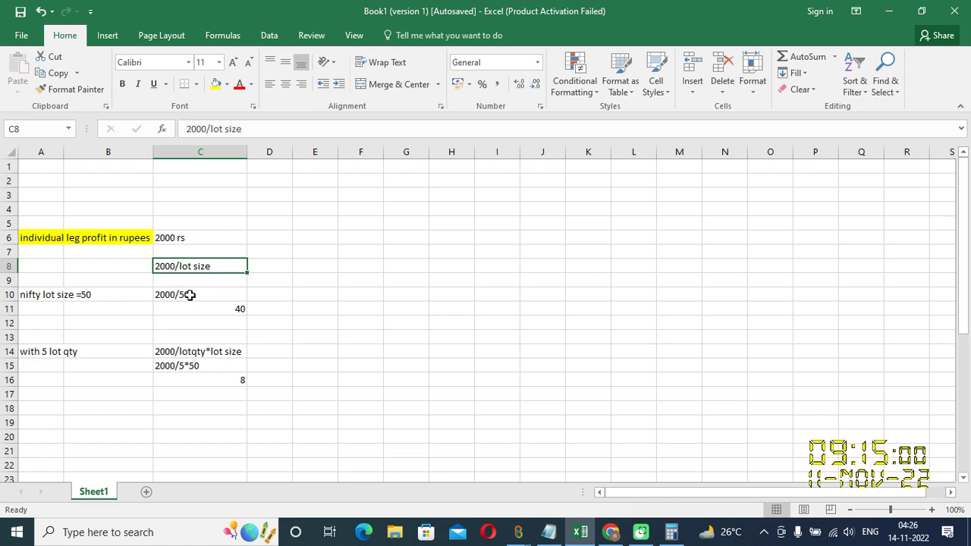
left_click(240, 307)
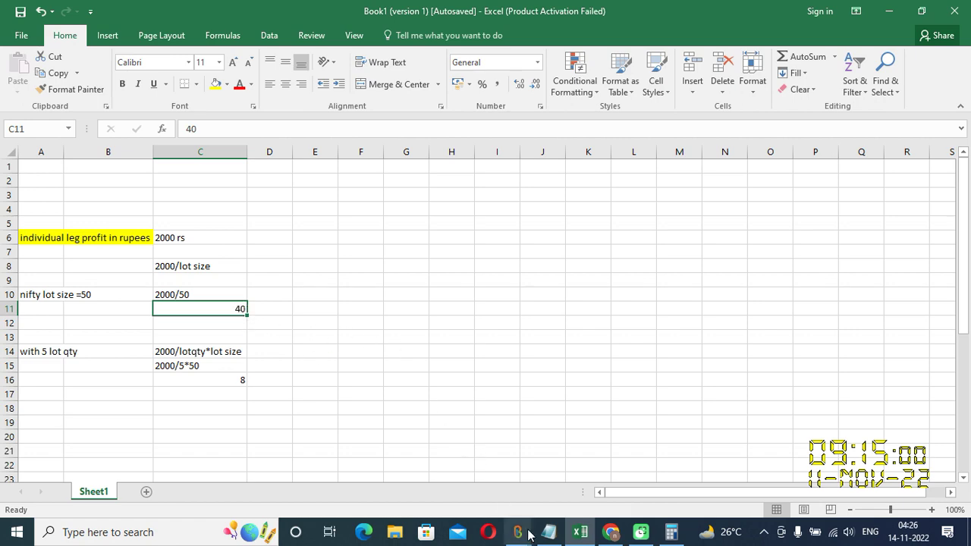
Step: Switch back to Backinzo, try a target value of 40 on the CE leg and clear it
mouse_move(528, 532)
left_click(566, 475)
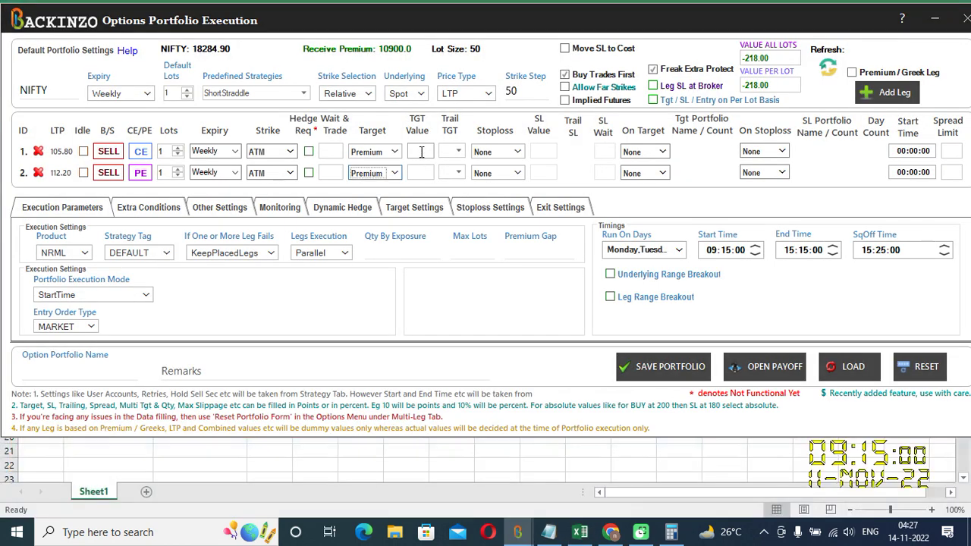
type("40")
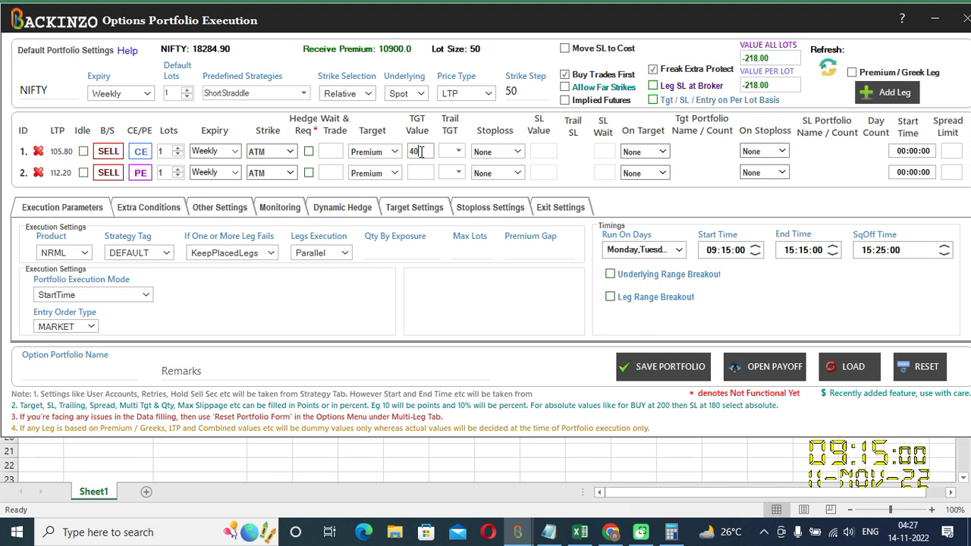
key("BackSpace")
key("BackSpace")
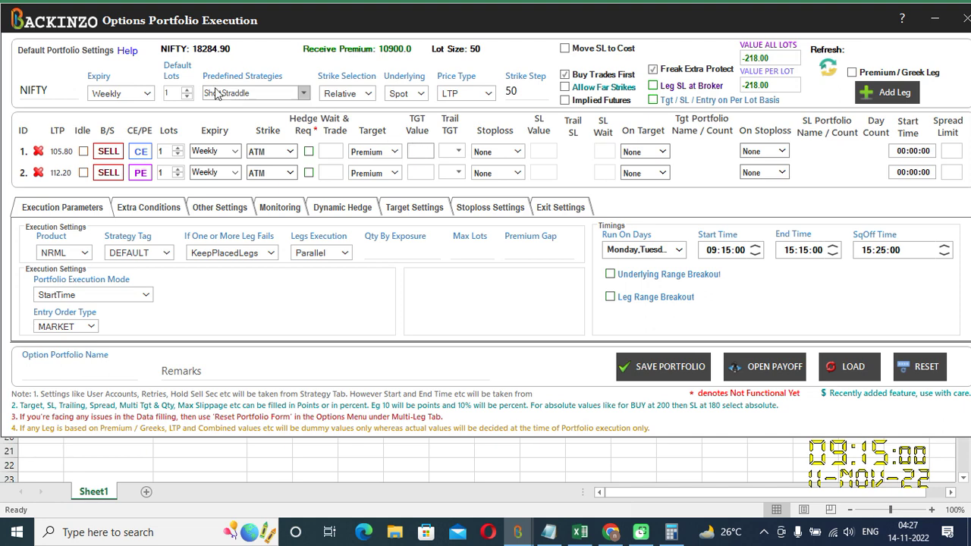
Step: Increase the CE leg's quantity to 5 lots
left_click(177, 148)
left_click(178, 148)
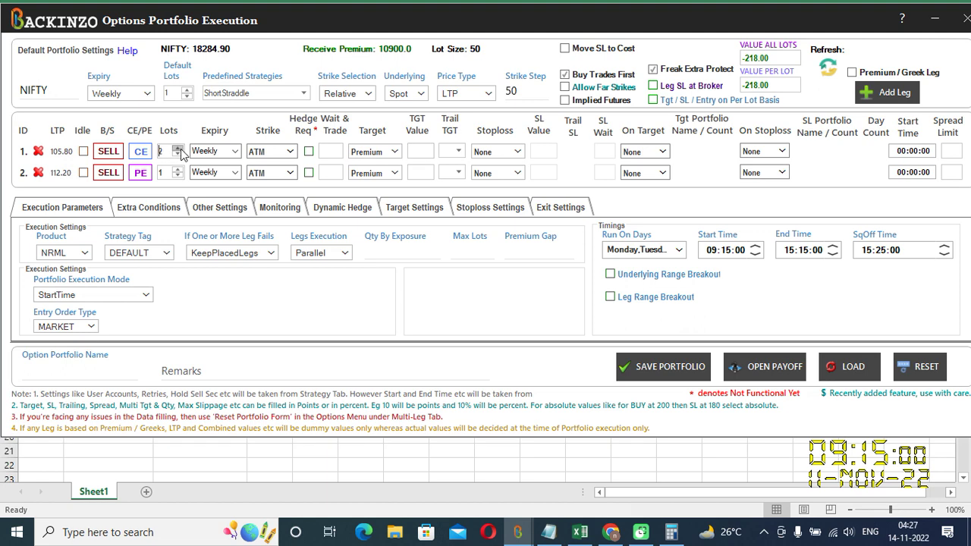
left_click(177, 148)
left_click(178, 148)
Step: Switch to the Excel workbook and examine the target calculation for 5 lots
mouse_move(580, 532)
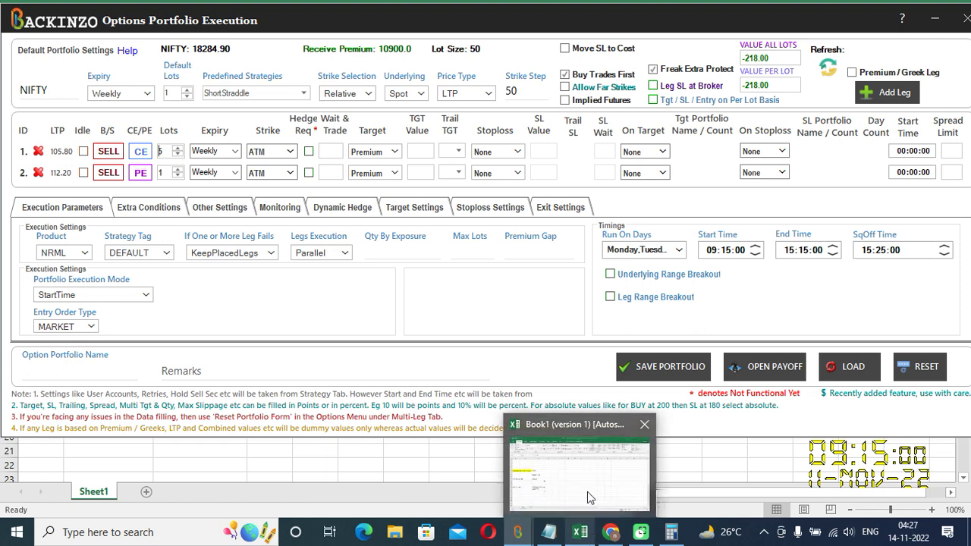
left_click(587, 492)
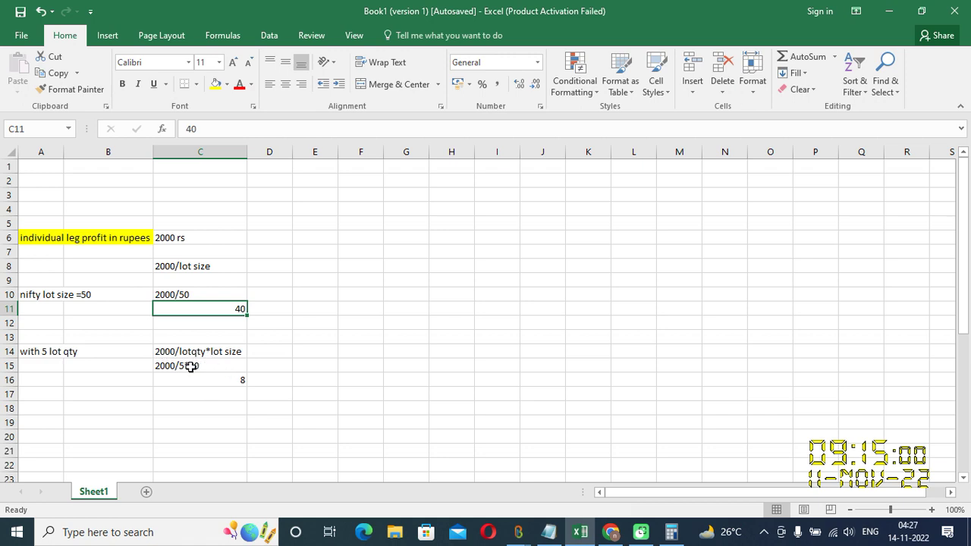
left_click(245, 382)
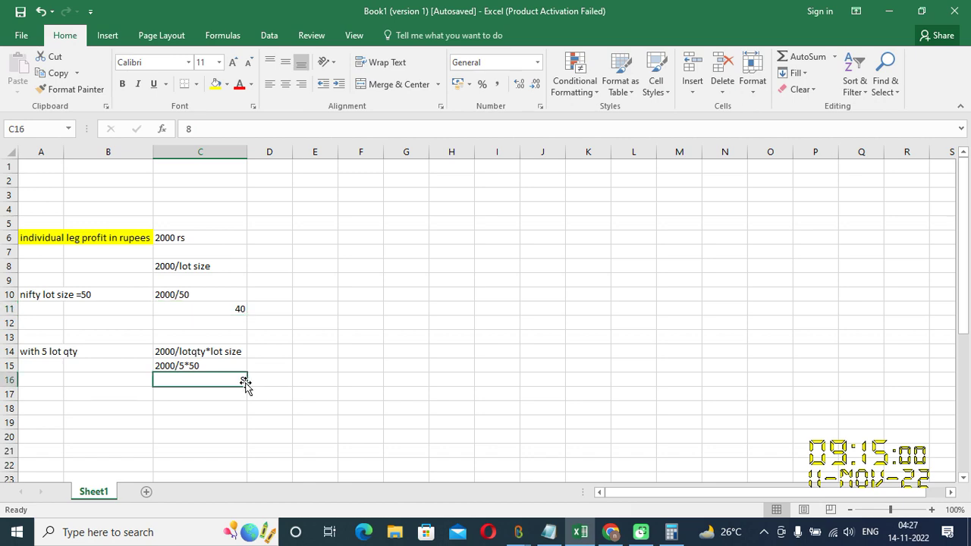
Step: Calculate 2000 ÷ 250 in the Calculator to verify the 5-lot target points, and close the Calculator
mouse_move(672, 532)
left_click(668, 473)
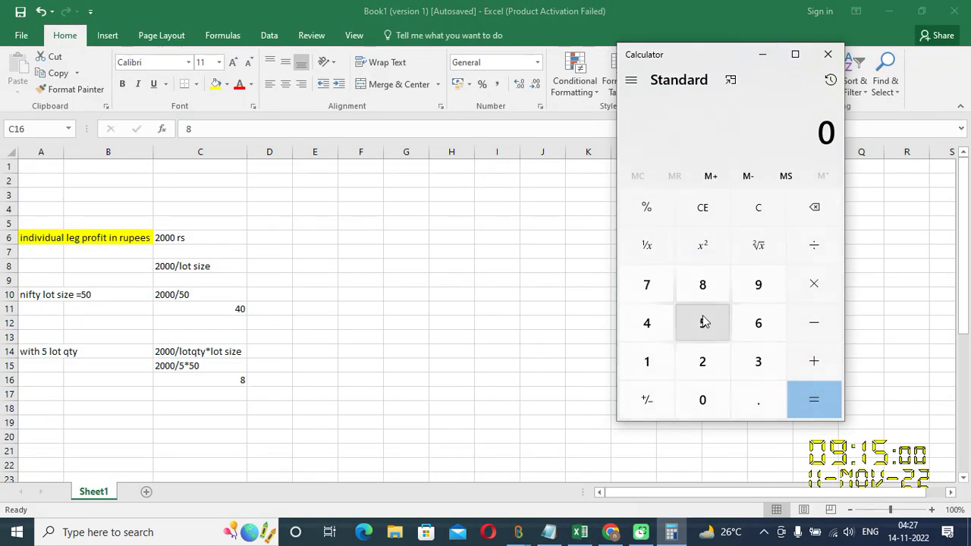
left_click(711, 350)
left_click(706, 412)
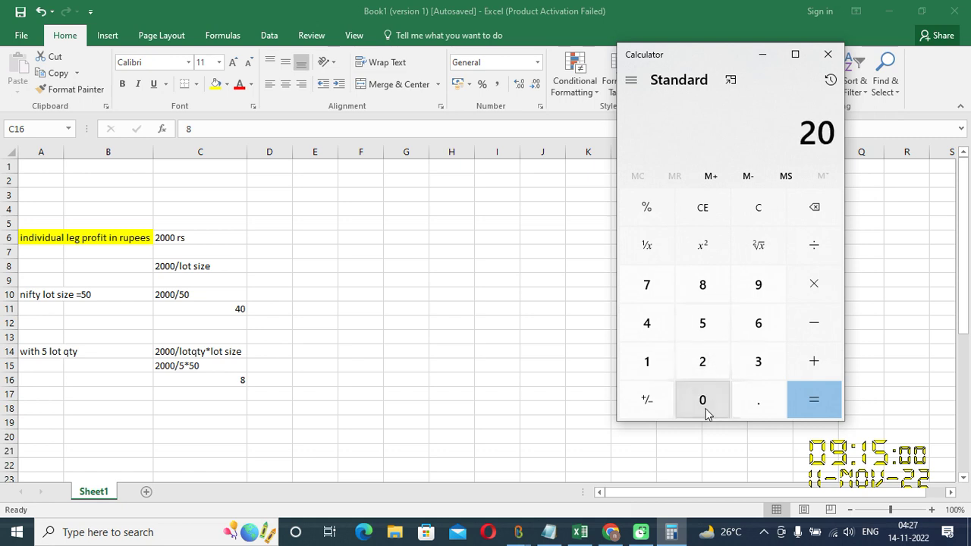
double_click(705, 411)
left_click(814, 246)
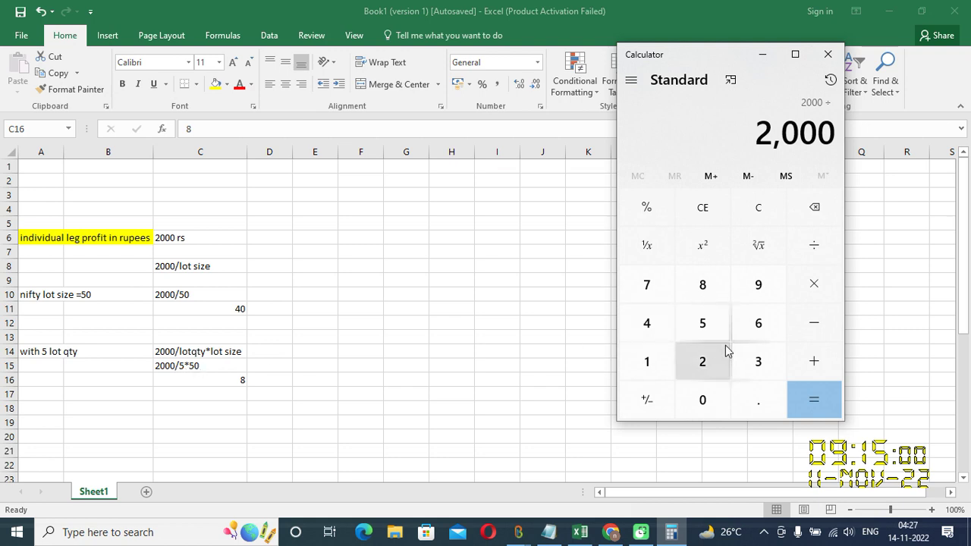
left_click(706, 361)
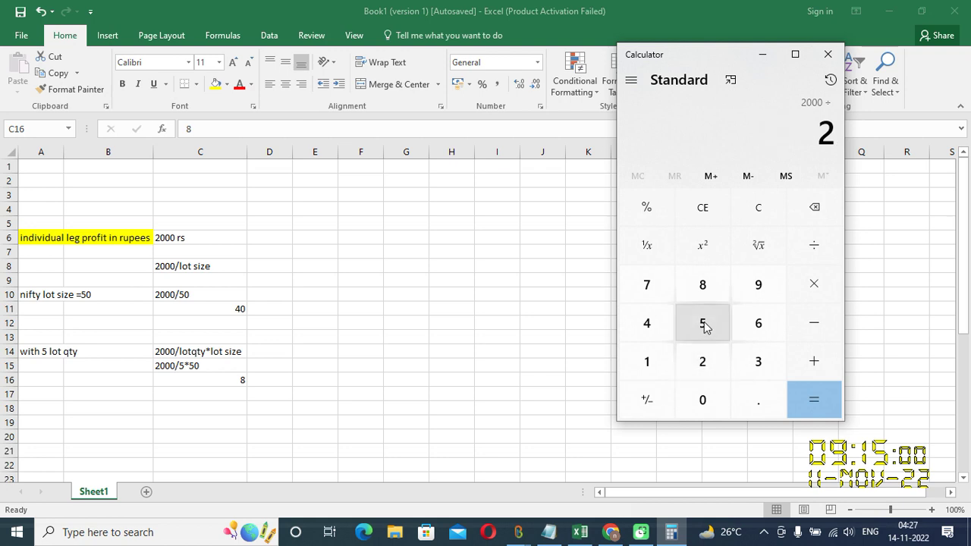
left_click(704, 323)
left_click(703, 390)
left_click(816, 409)
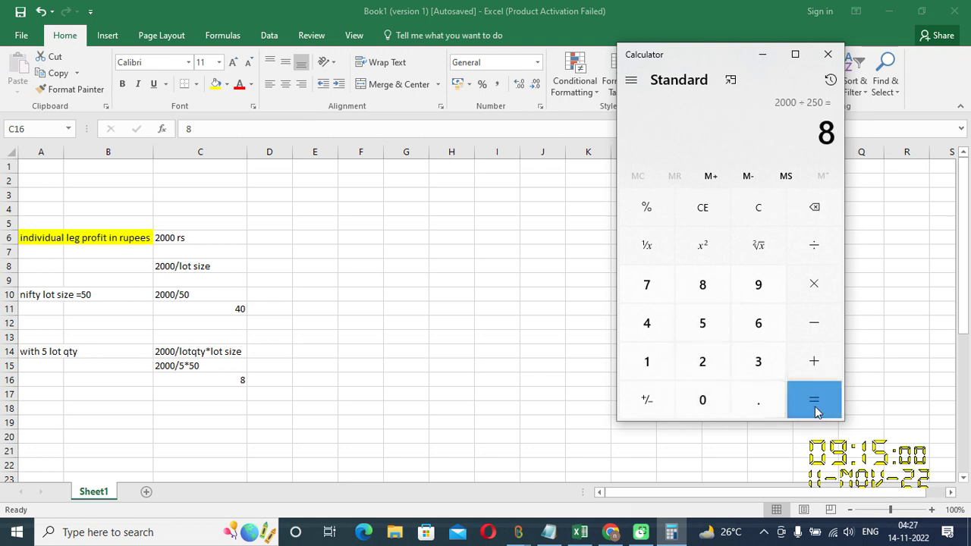
left_click(826, 55)
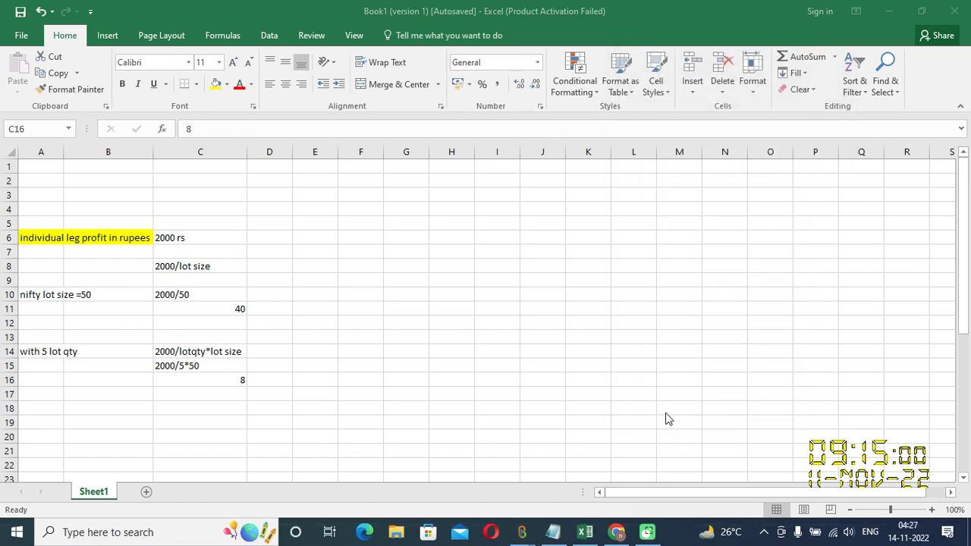
Step: Switch back to the Backinzo portfolio form, set the CE leg's target value to 8 and remove the PE leg
mouse_move(539, 535)
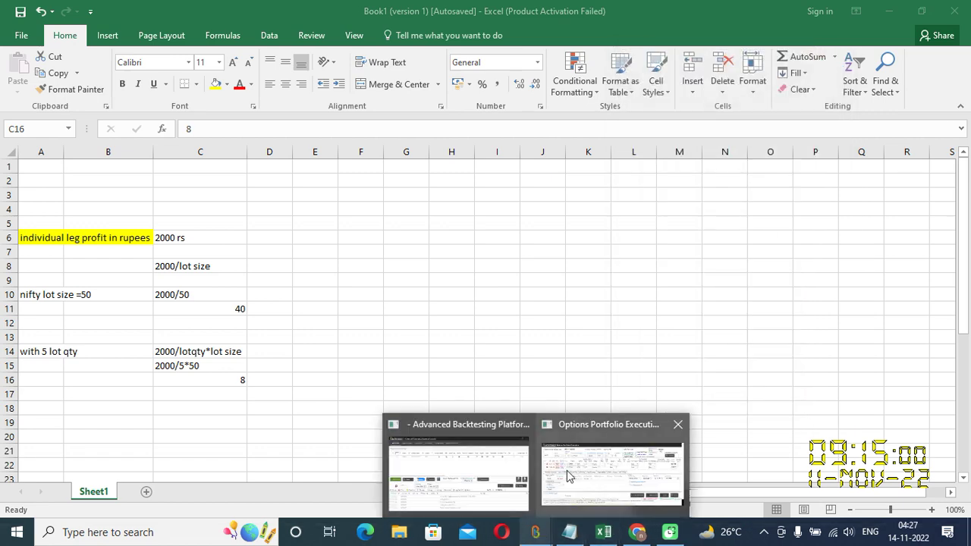
left_click(567, 470)
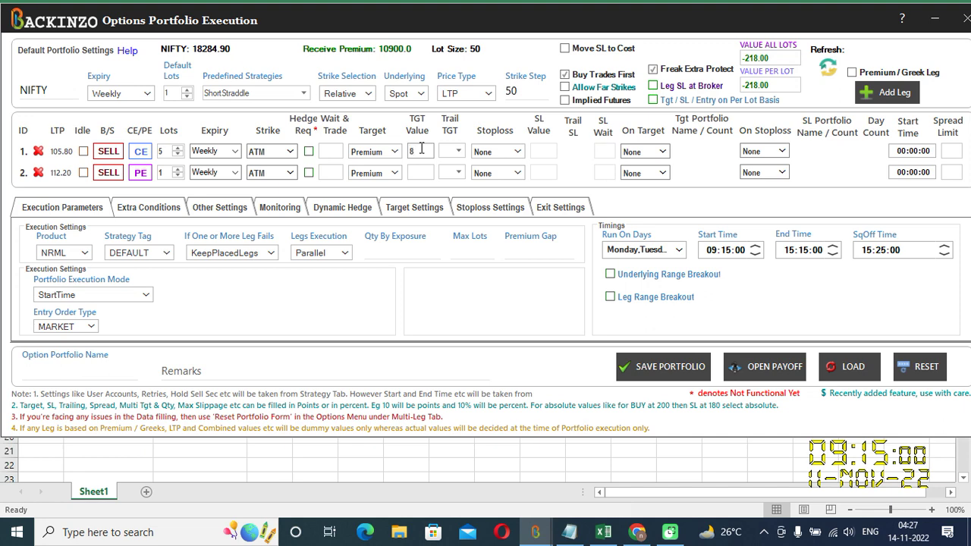
left_click(38, 173)
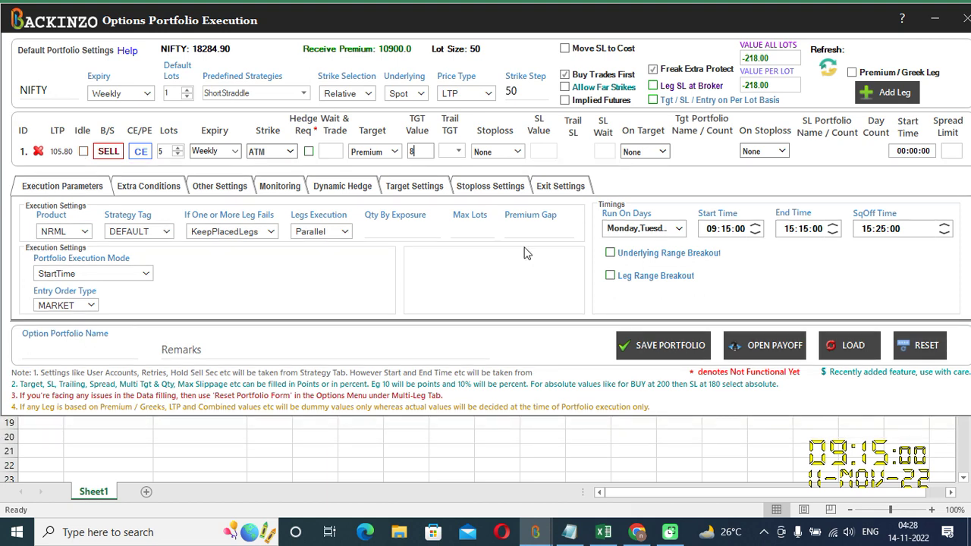
Step: Name the option portfolio HACK and save it
left_click(61, 352)
type("HACK")
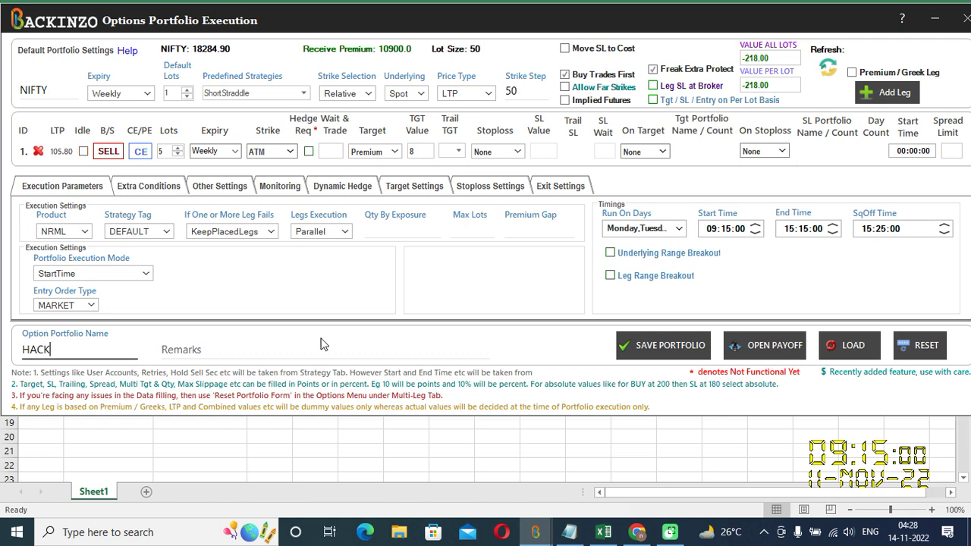
left_click(648, 350)
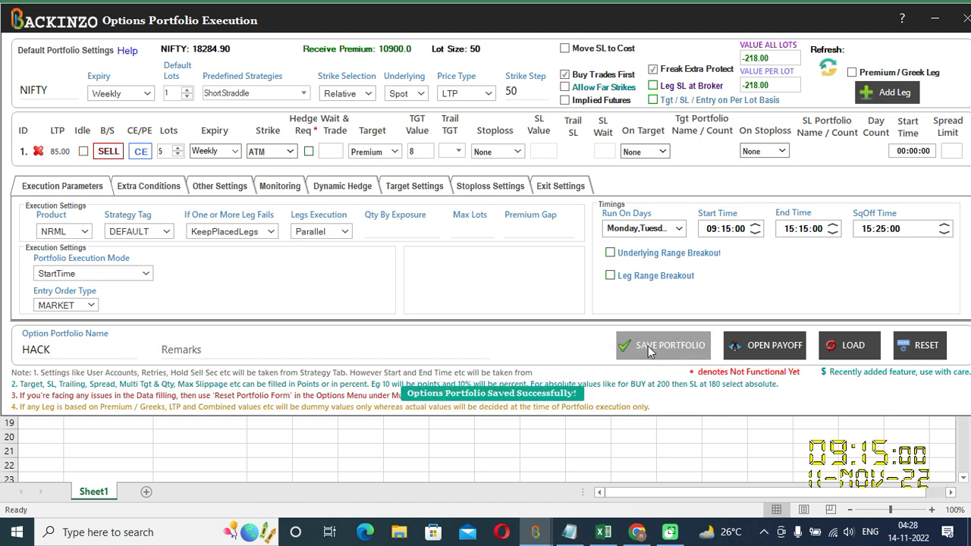
Step: Return to the main Backinzo window, enable the HACK portfolio and recalibrate the data
key("alt+Tab")
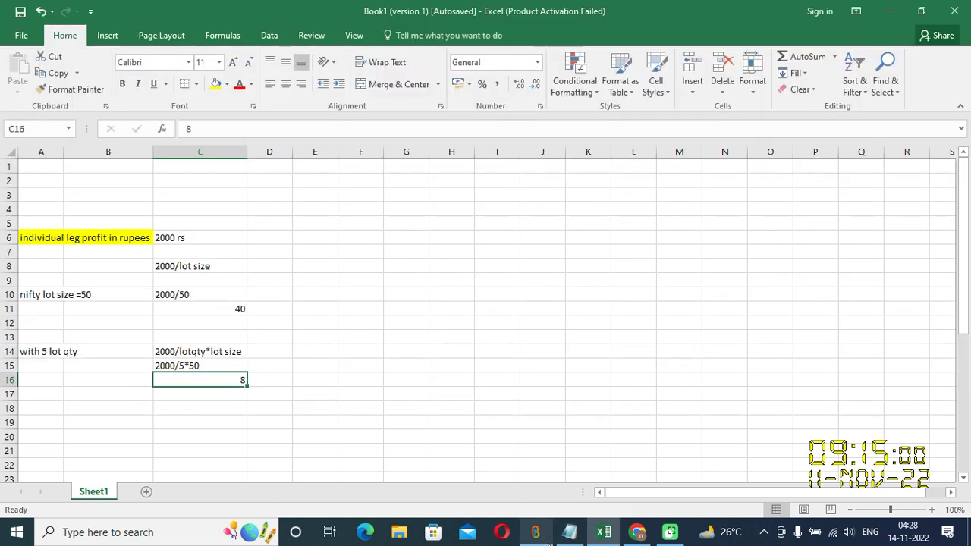
left_click(557, 514)
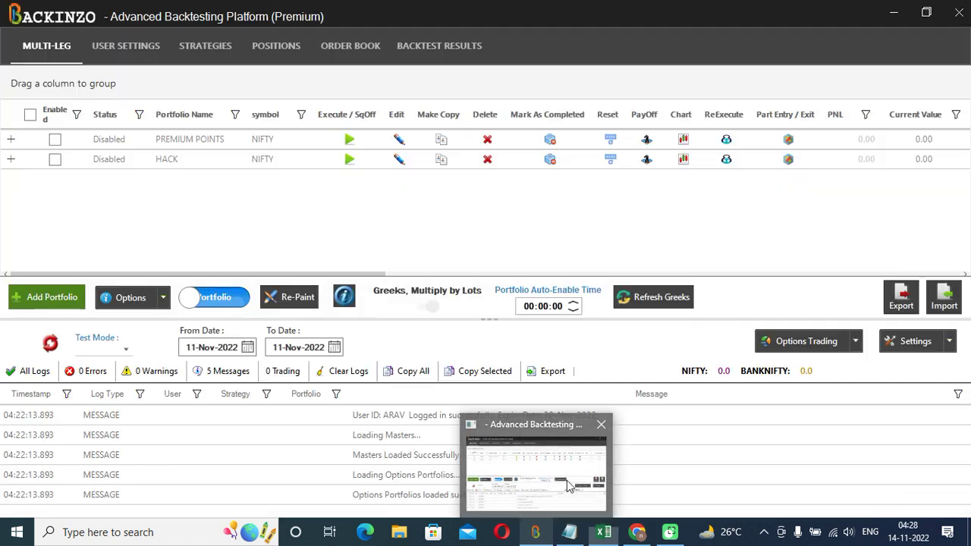
left_click(55, 160)
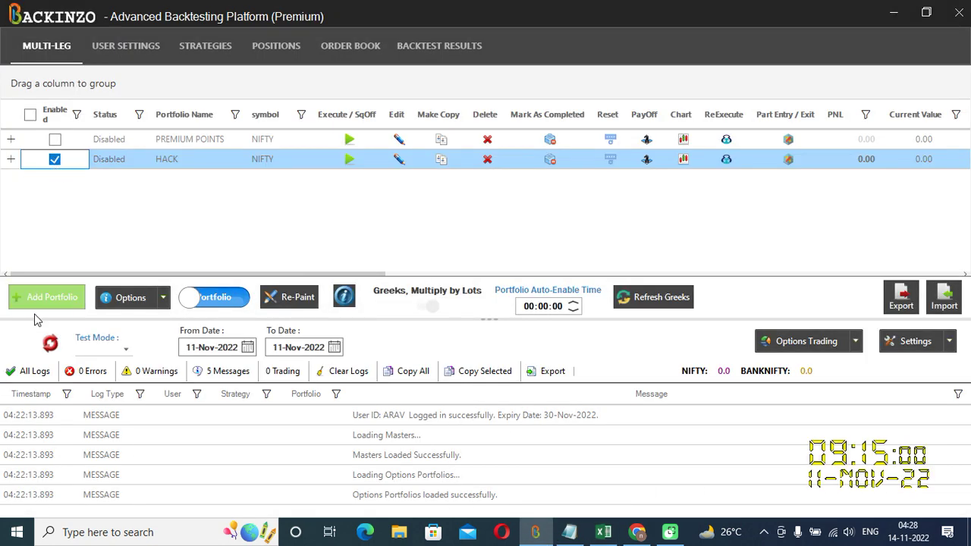
left_click(50, 343)
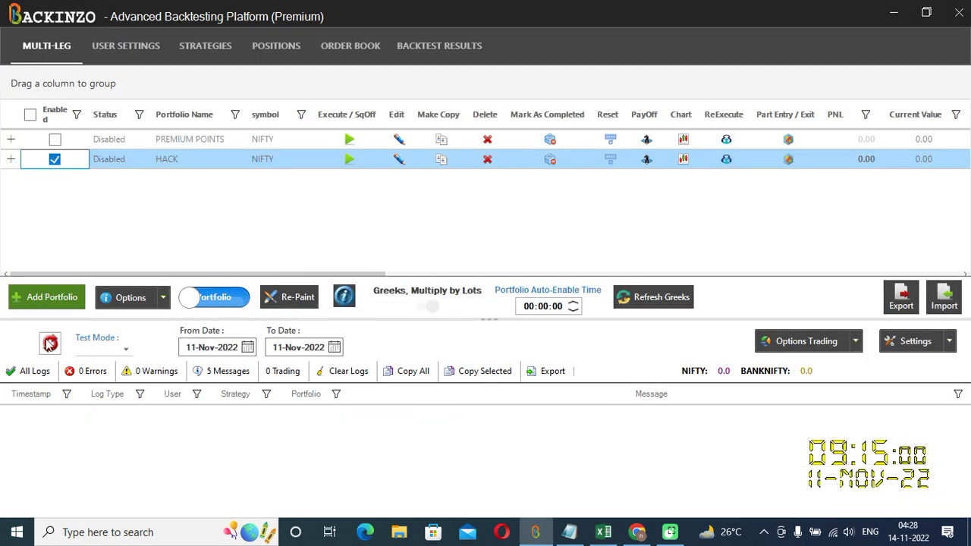
Step: Start a simulation from 10-Nov-2022 in Simulate test mode with strict timings enabled
left_click(123, 350)
left_click(114, 368)
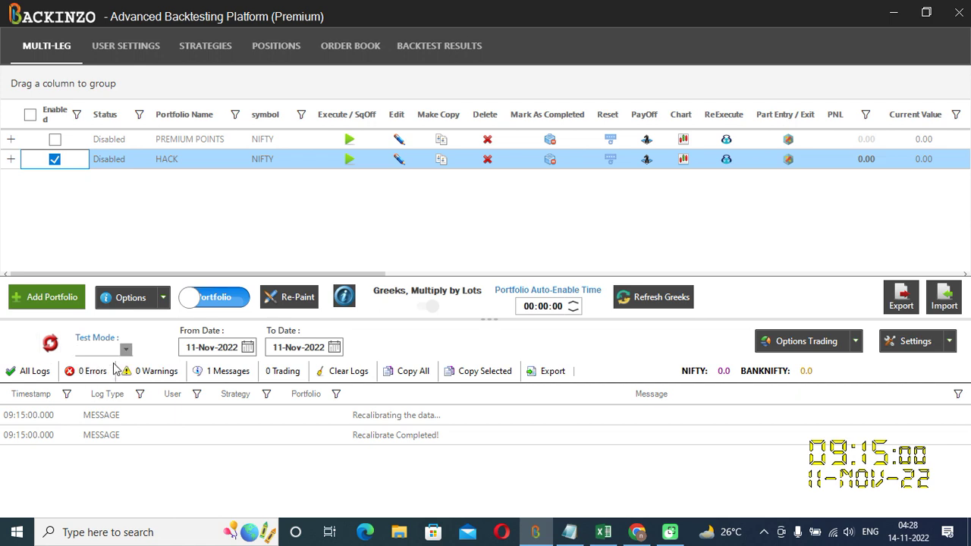
left_click(247, 346)
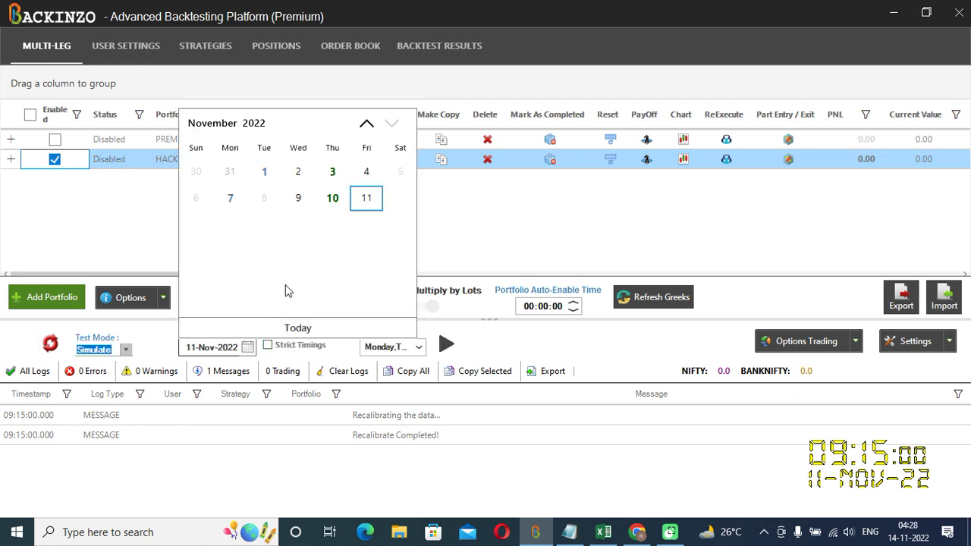
left_click(333, 201)
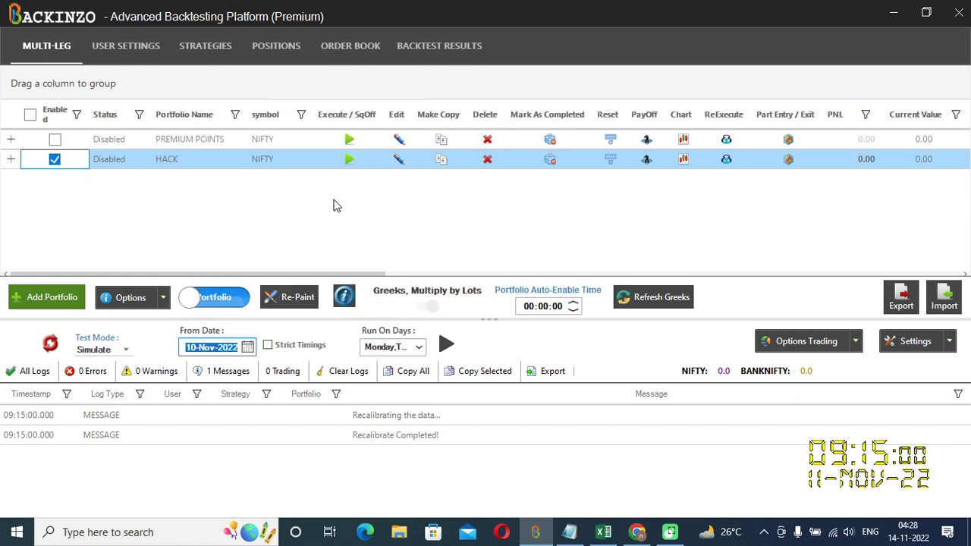
left_click(270, 345)
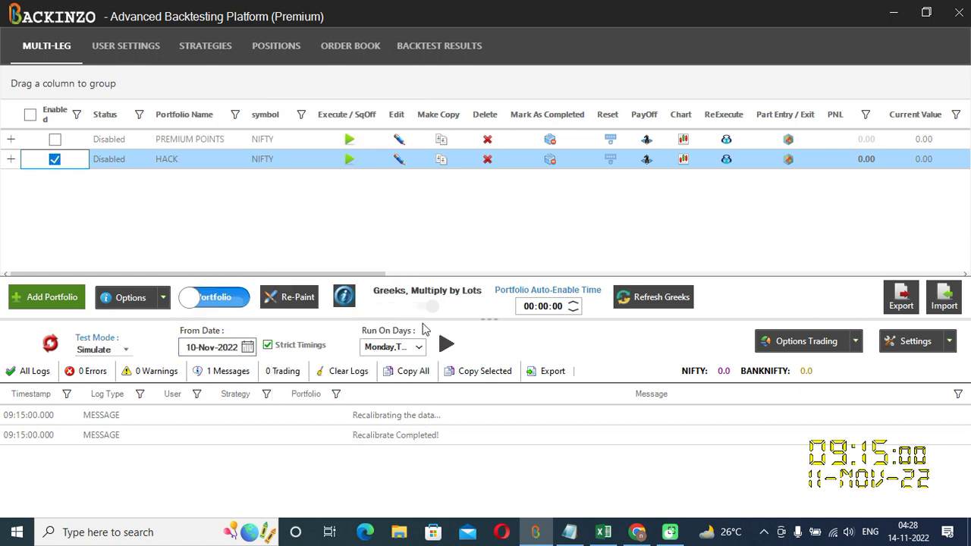
left_click(446, 346)
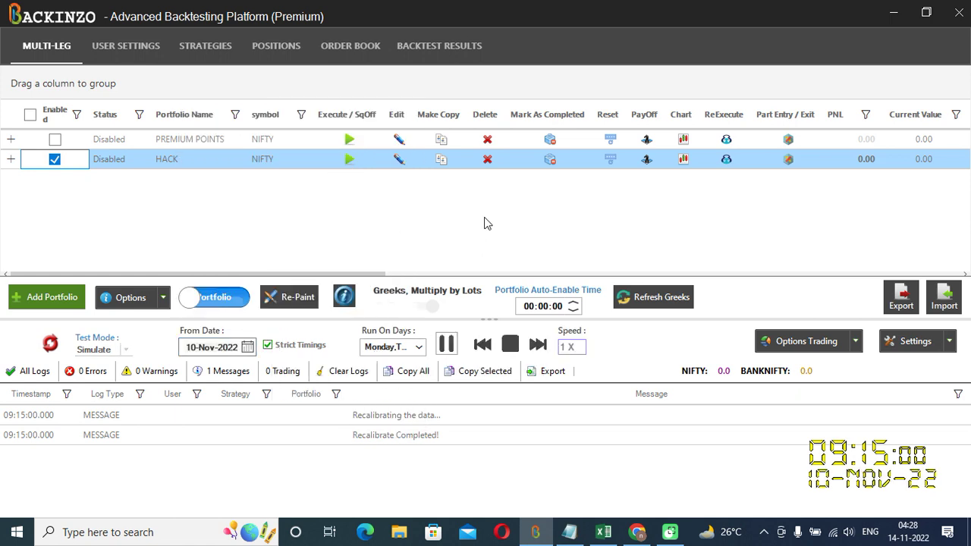
Step: Show the positions, raise the simulation speed to 8 X and examine the latest log entries for the CE leg's target exit
left_click(273, 50)
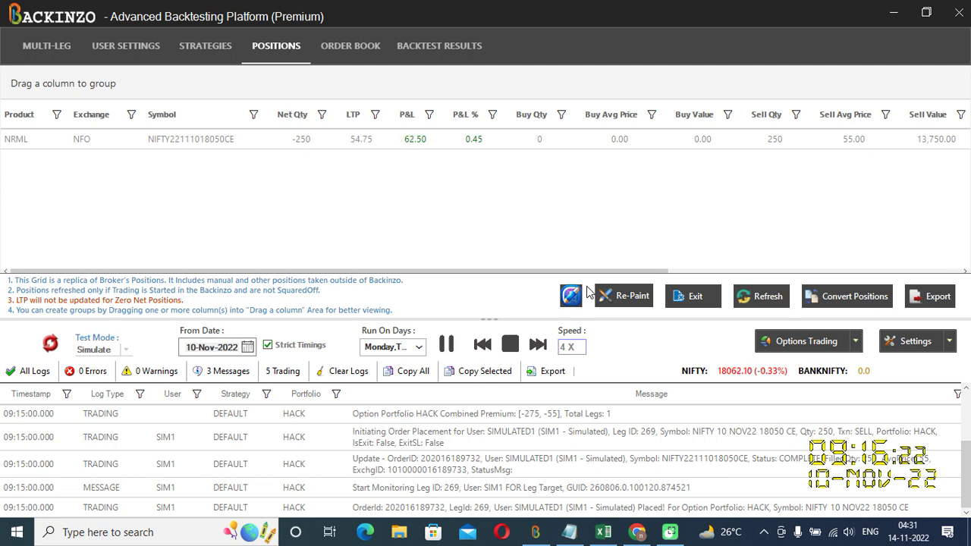
left_click(537, 344)
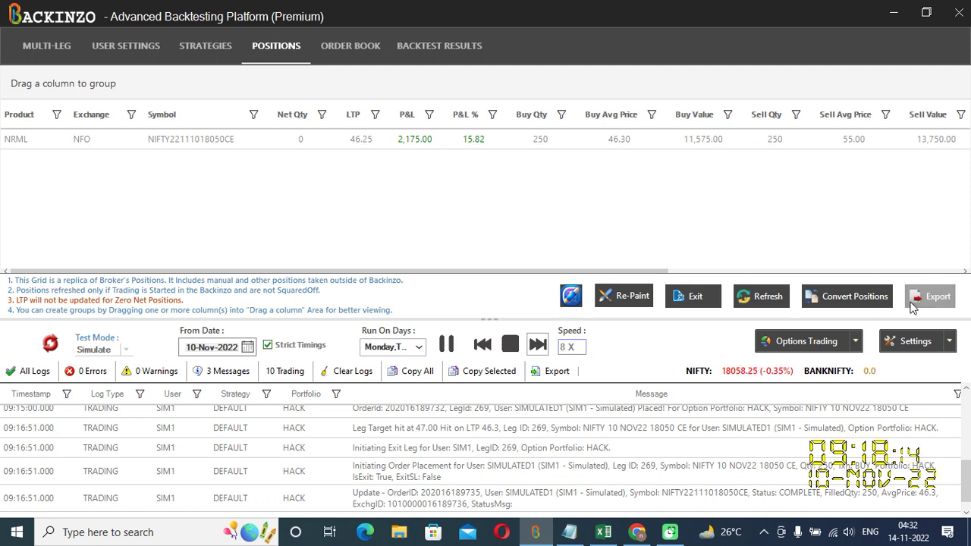
left_click_drag(967, 470, 968, 485)
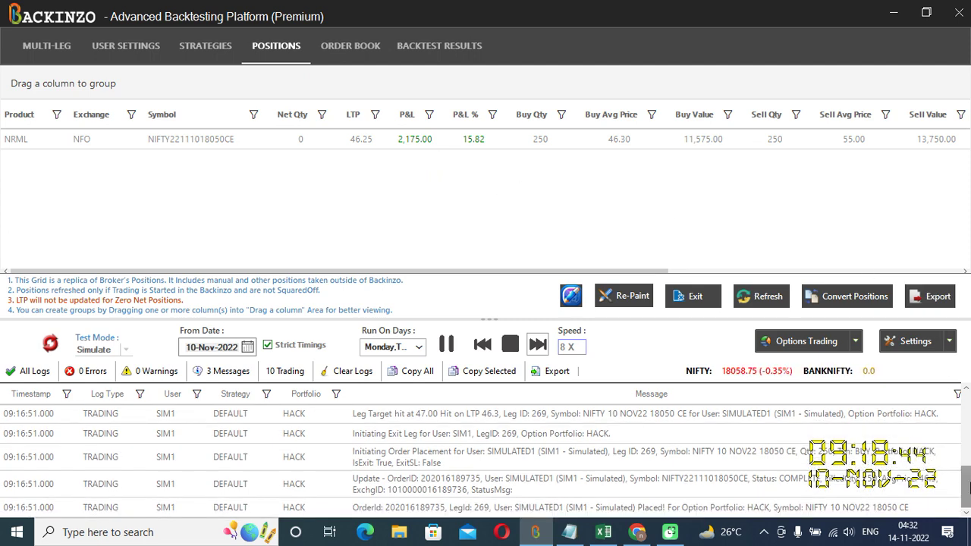